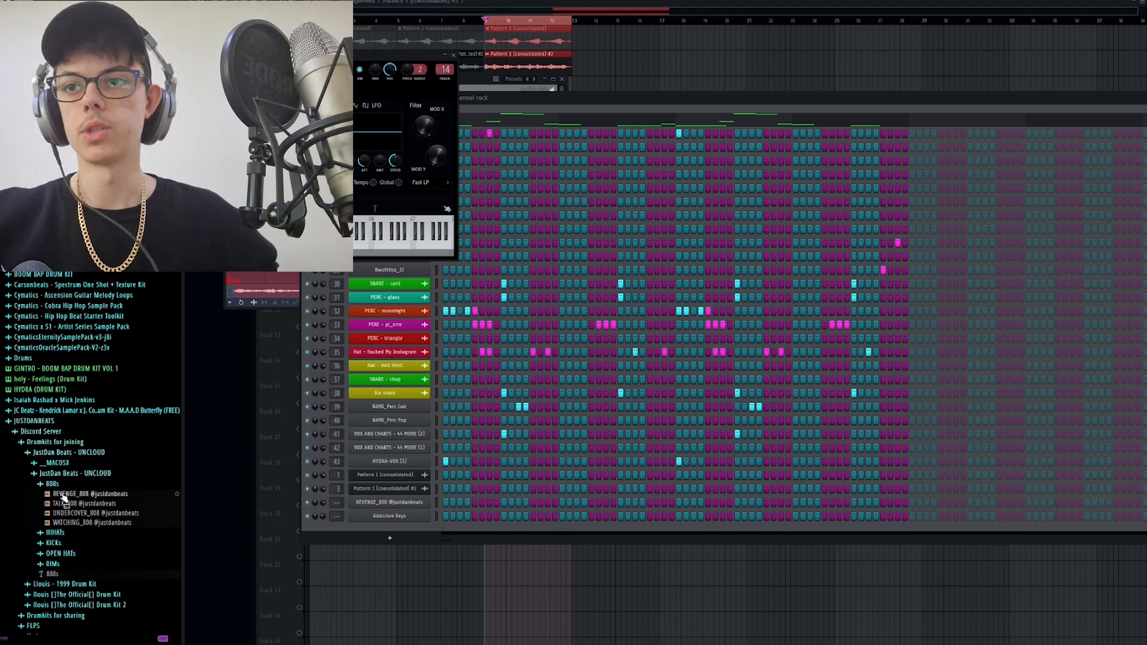
# Preview the REVENGE_808 sample and inspect the UNDERCOVER_808 channel's volume envelope and root note
pyautogui.rightClick(64, 494)
pyautogui.click(62, 507)
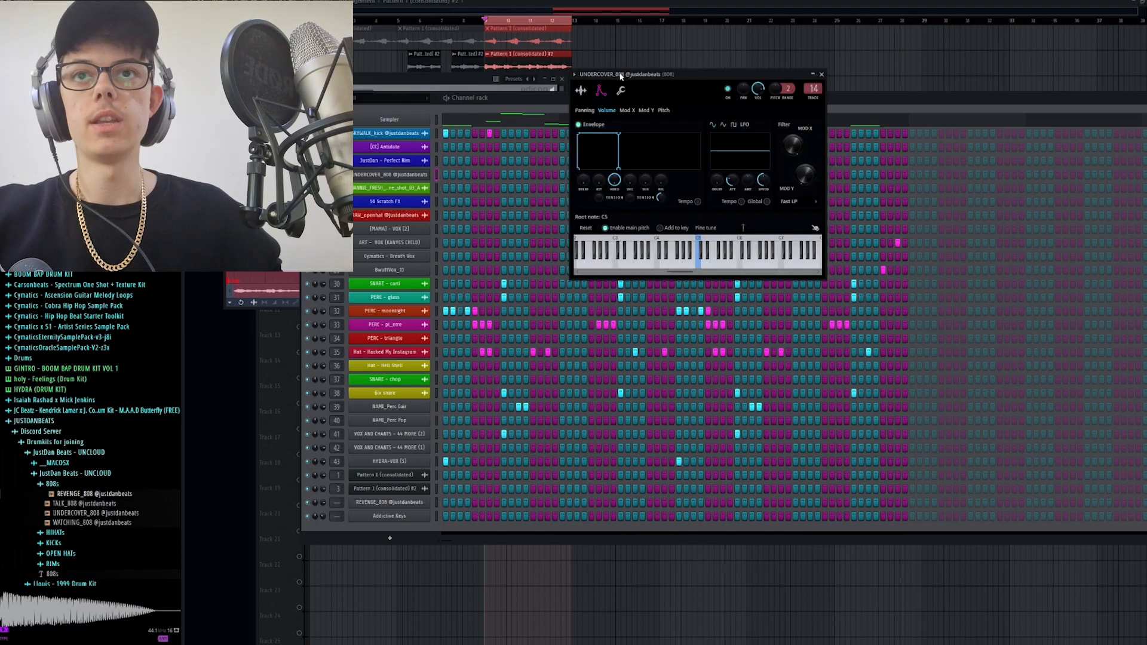
pyautogui.rightClick(399, 174)
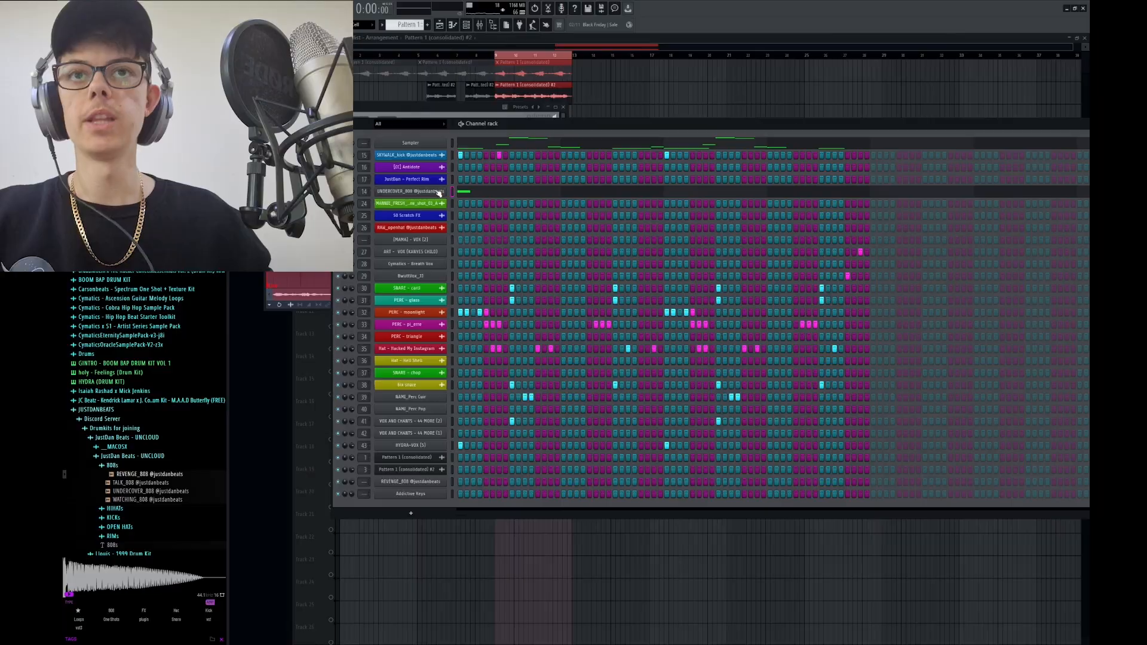
pyautogui.click(439, 192)
pyautogui.moveTo(617, 103); pyautogui.dragTo(477, 130)
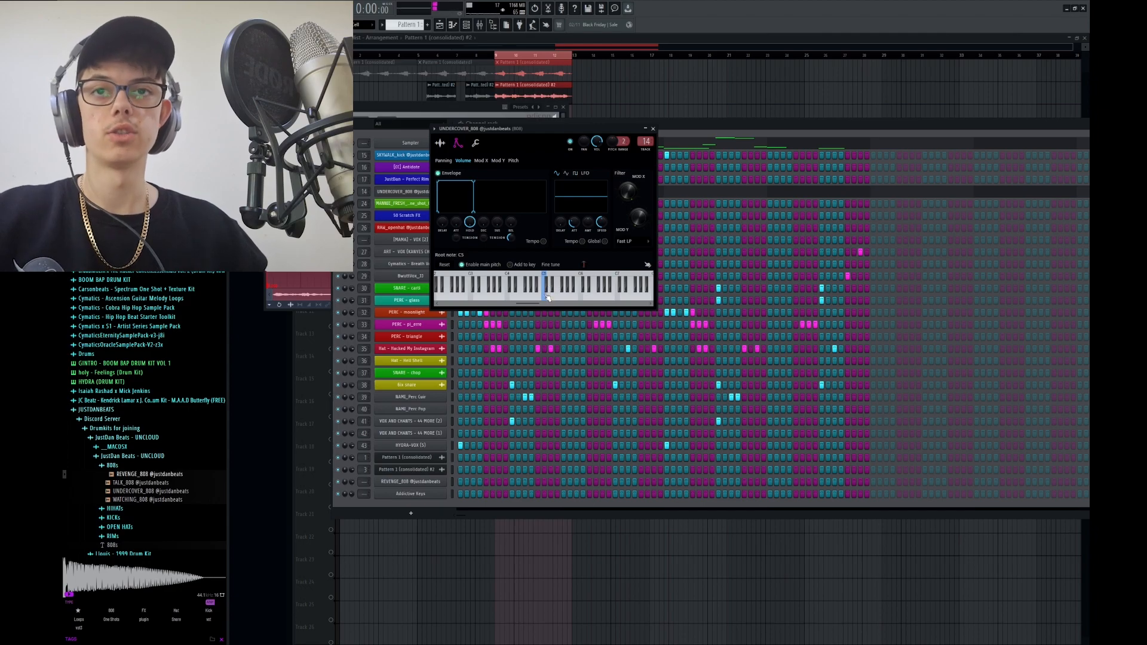
pyautogui.press('Escape')
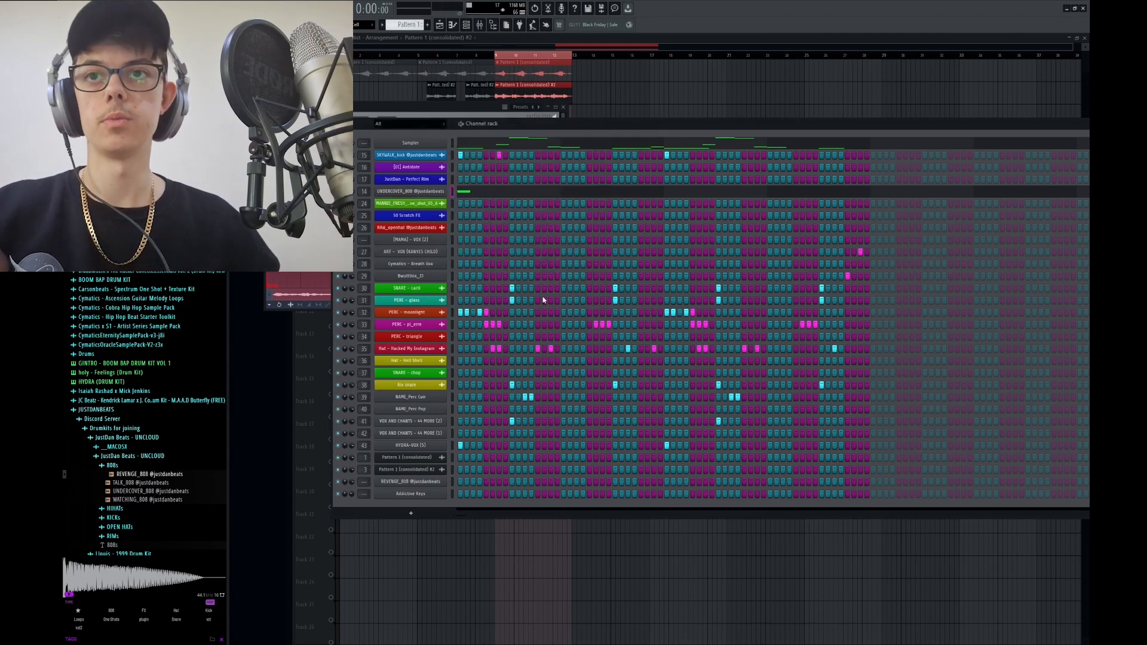
# Open the Addictive Keys piano roll and examine the melody notes across all of its bars
pyautogui.click(429, 485)
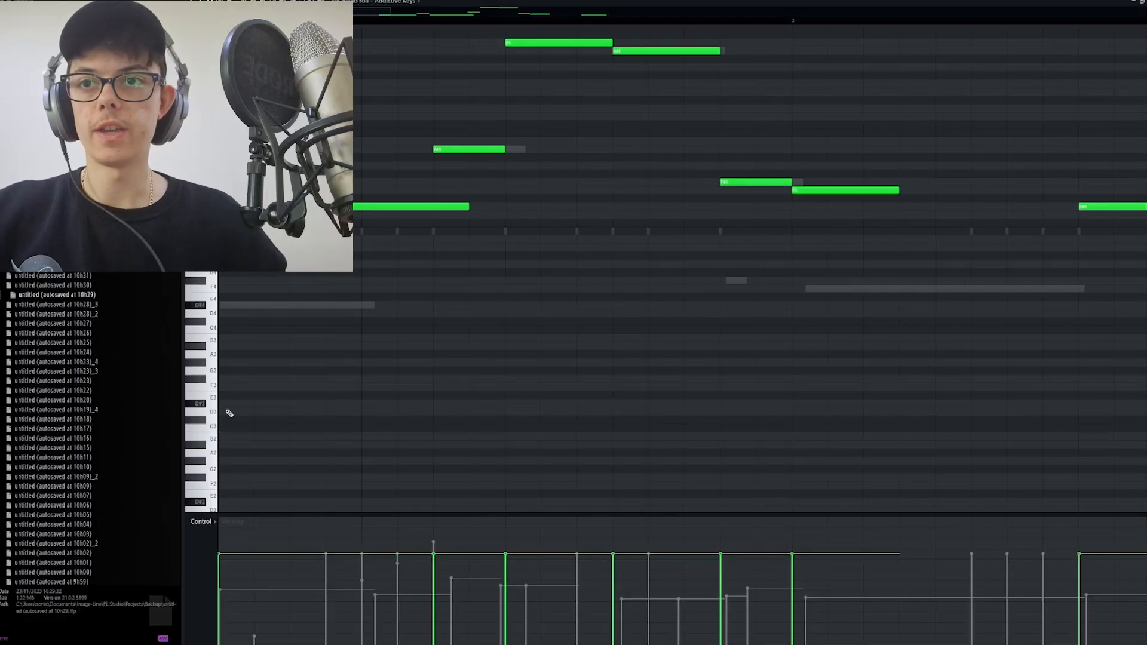
pyautogui.click(225, 411)
pyautogui.rightClick(225, 412)
pyautogui.scroll(4, 258, 423)
pyautogui.scroll(-3, 251, 414)
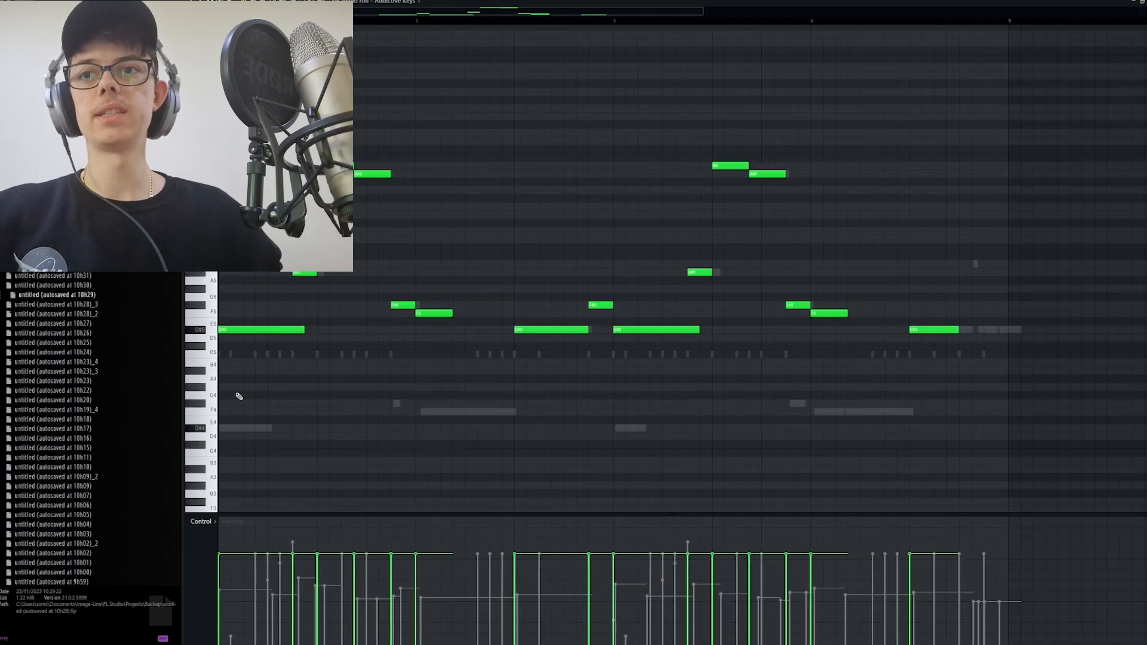
pyautogui.moveTo(234, 389); pyautogui.dragTo(971, 138)
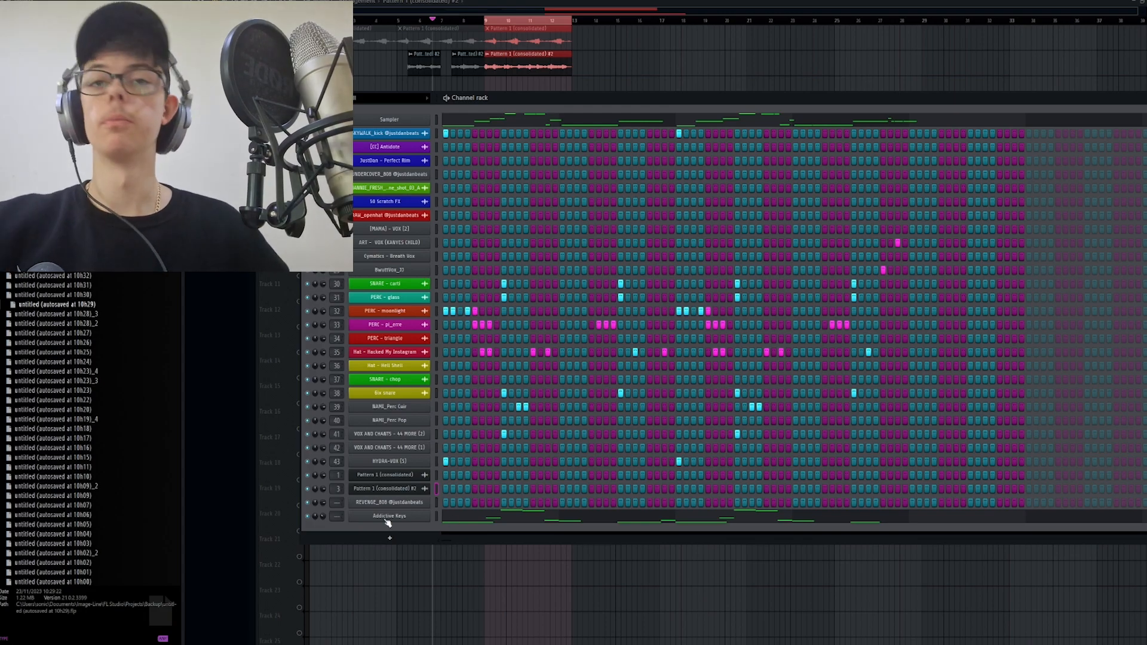
# Shorten the first D#5 note of the Addictive Keys melody and play the pattern
pyautogui.press('F6')
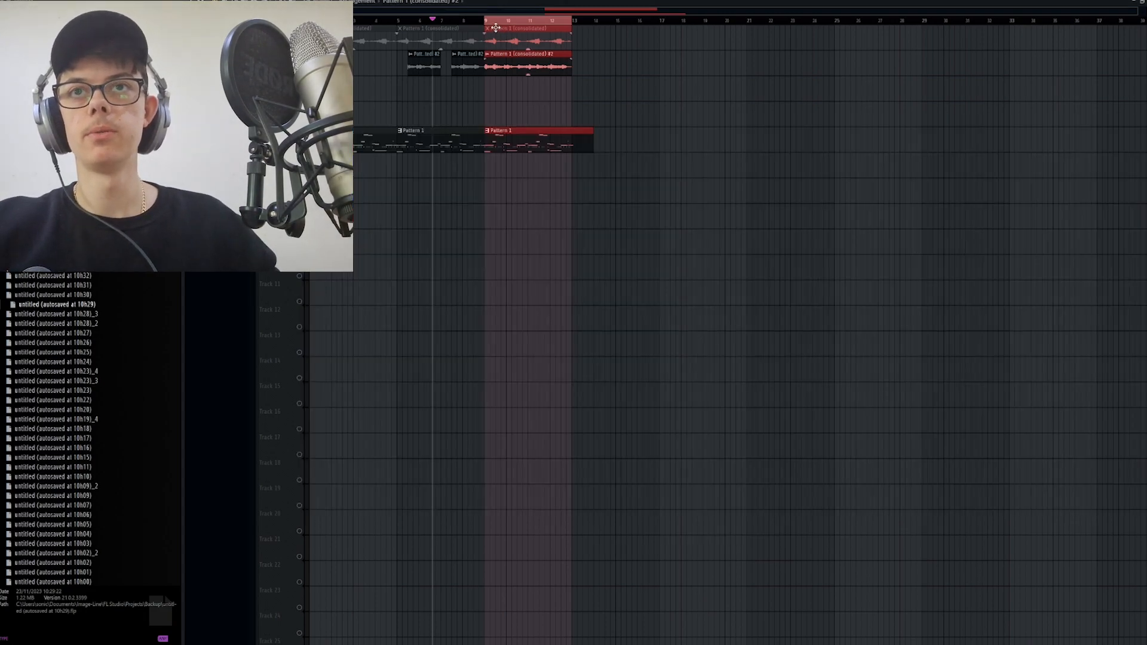
pyautogui.press('F7')
pyautogui.rightClick(272, 329)
pyautogui.moveTo(259, 331); pyautogui.dragTo(153, 328)
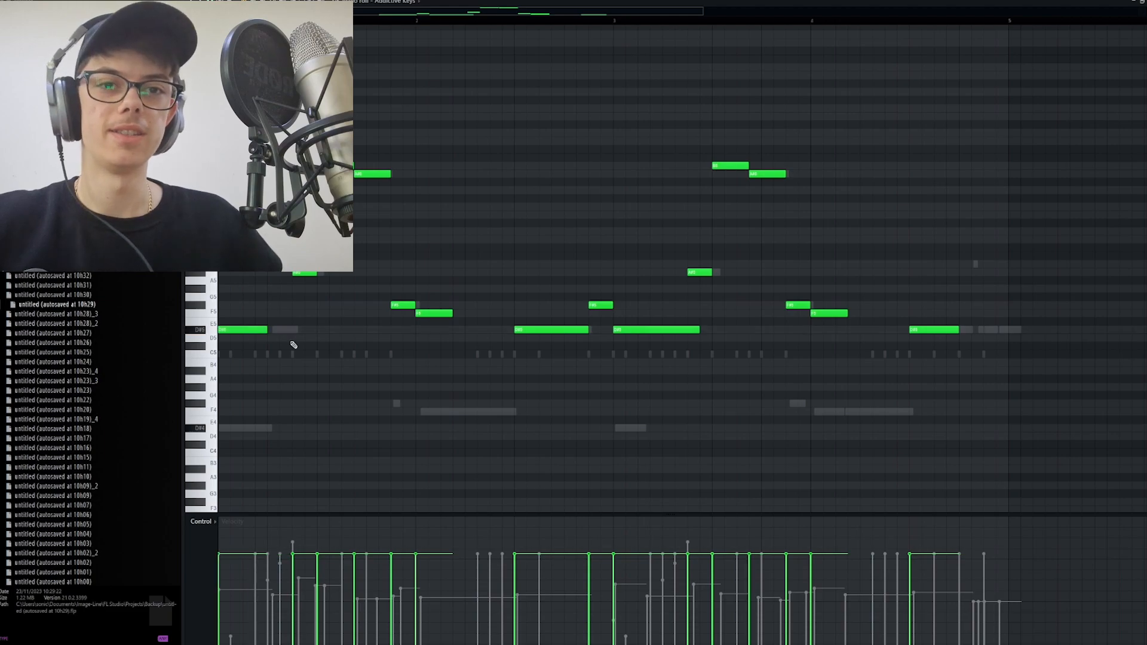
pyautogui.press('space')
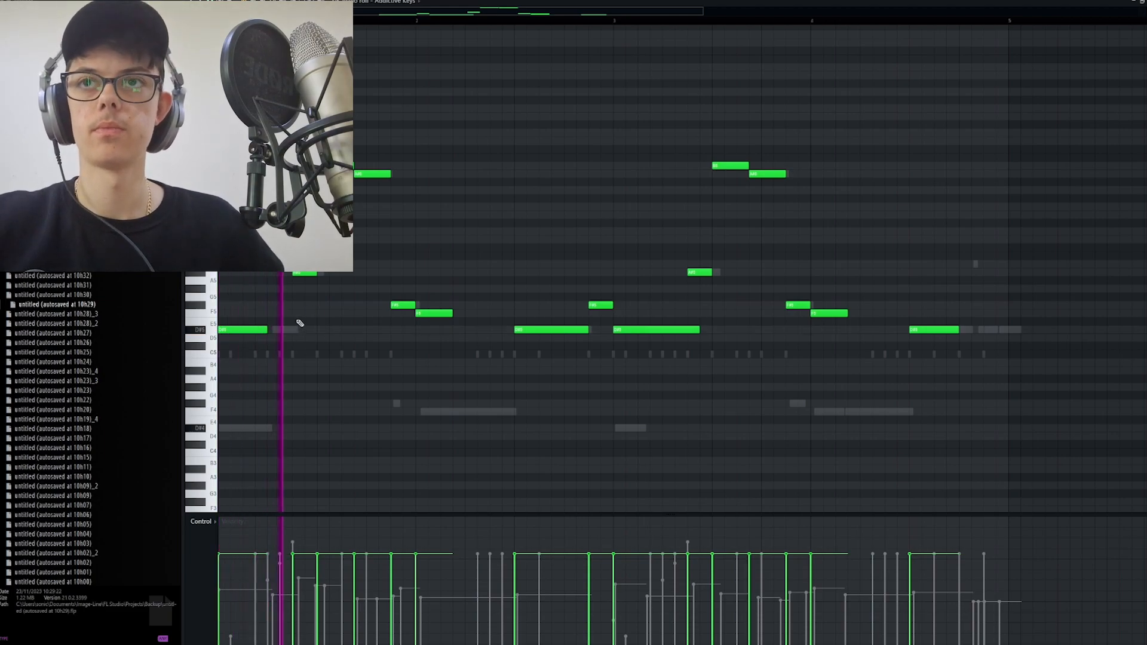
# Delete all notes from the Addictive Keys piano roll
pyautogui.hotkey('ctrl', 'a')
pyautogui.press('Delete')
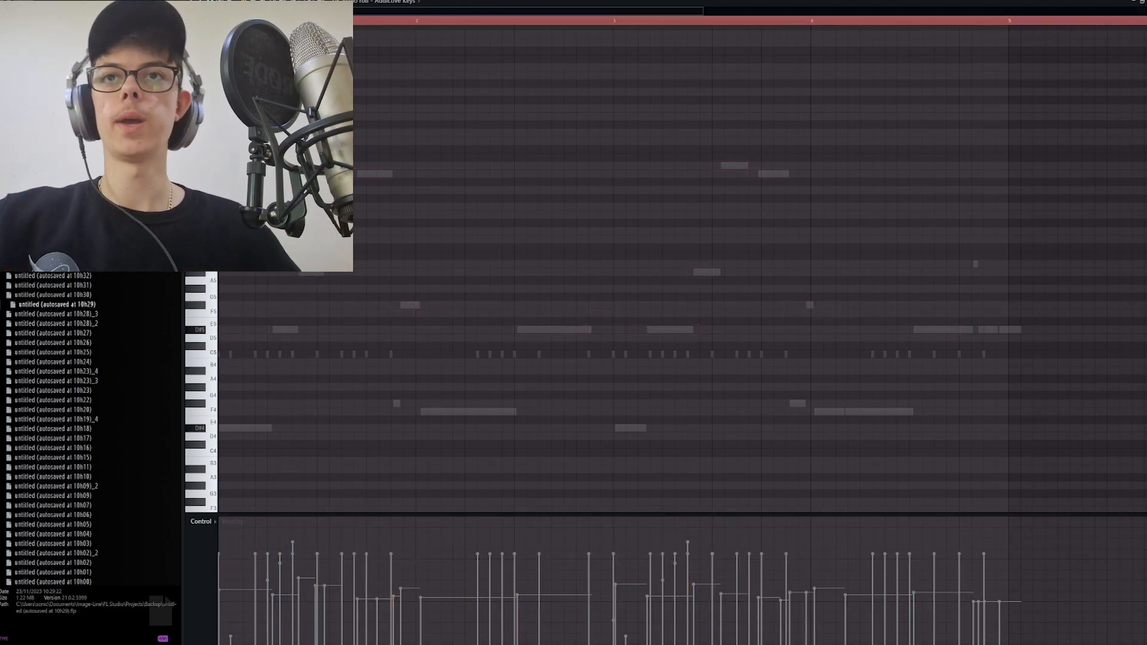
pyautogui.press('F7')
# Open the Pattern 1 (consolidated) #2 audio clip in Edison and convert it to score, dumping it to the piano roll
pyautogui.press('F6')
pyautogui.doubleClick(507, 65)
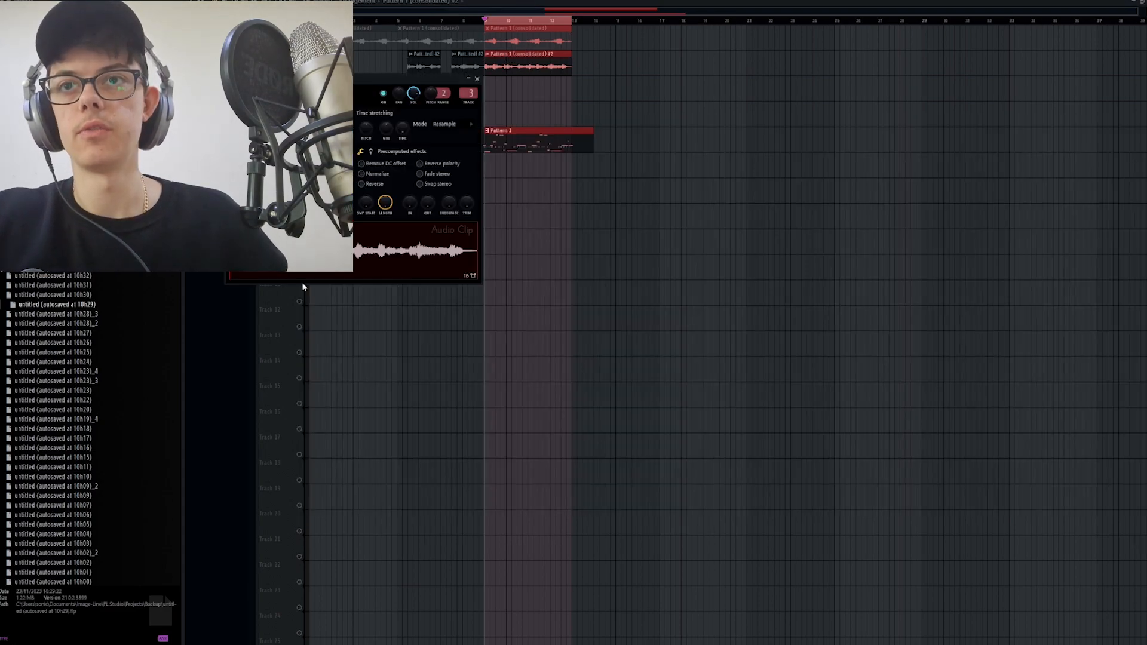
pyautogui.rightClick(318, 270)
pyautogui.click(364, 306)
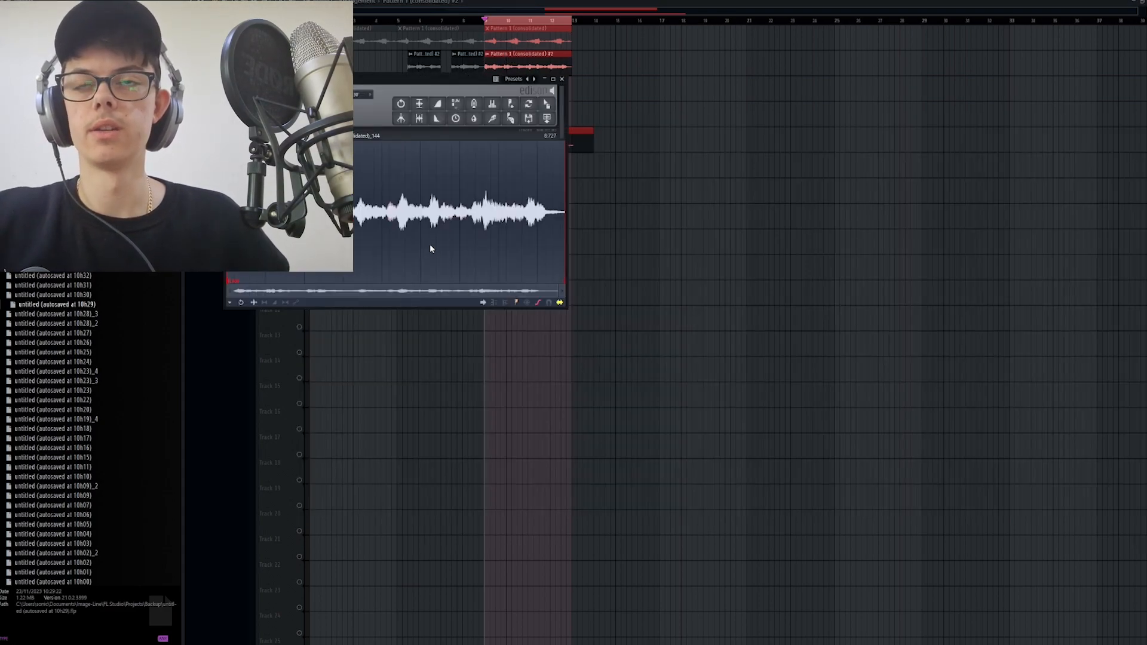
pyautogui.rightClick(376, 207)
pyautogui.moveTo(387, 239)
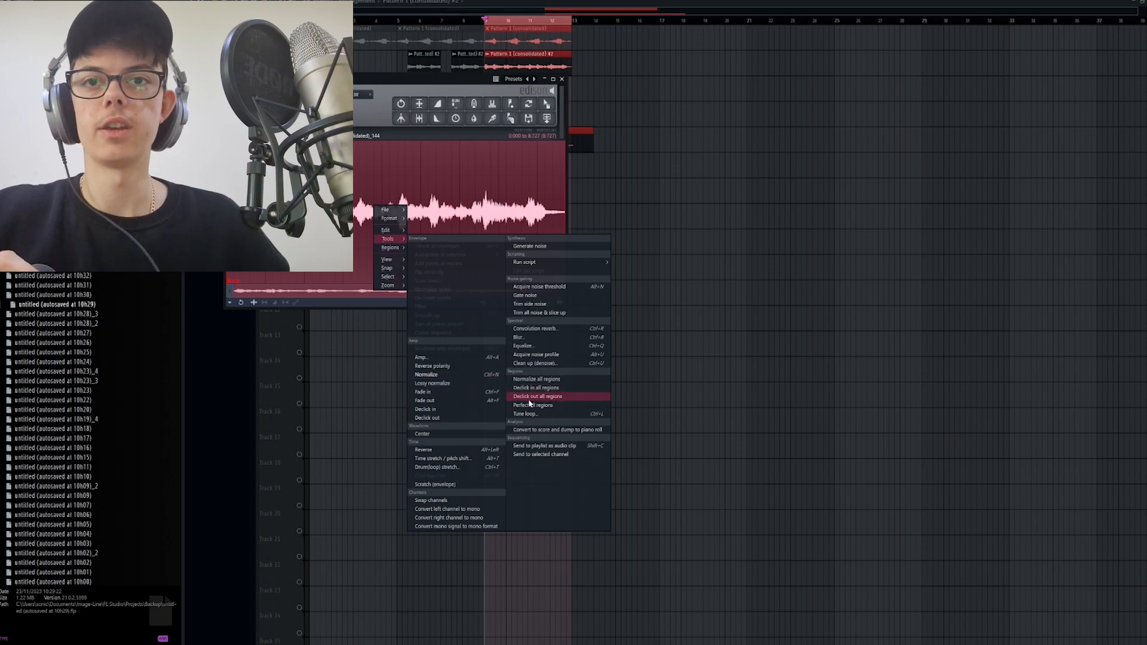
pyautogui.click(553, 429)
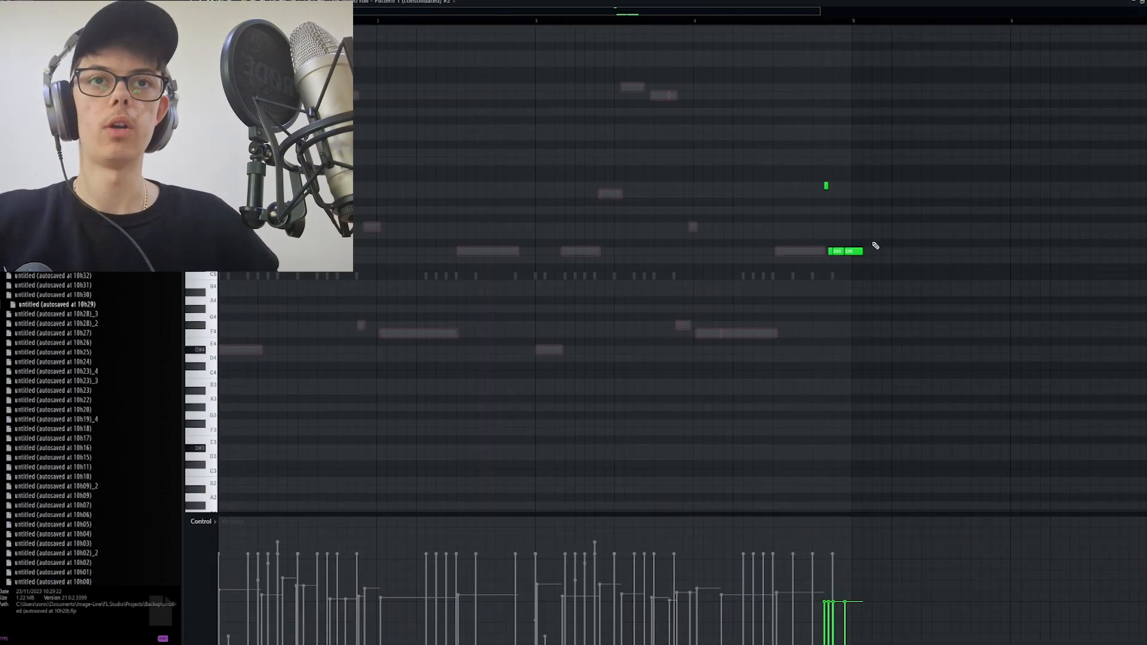
# Erase the remaining converted notes at the end of the Pattern 1 (consolidated) #2 piano roll
pyautogui.moveTo(865, 239); pyautogui.dragTo(784, 251)
pyautogui.rightClick(826, 187)
pyautogui.press('F7')
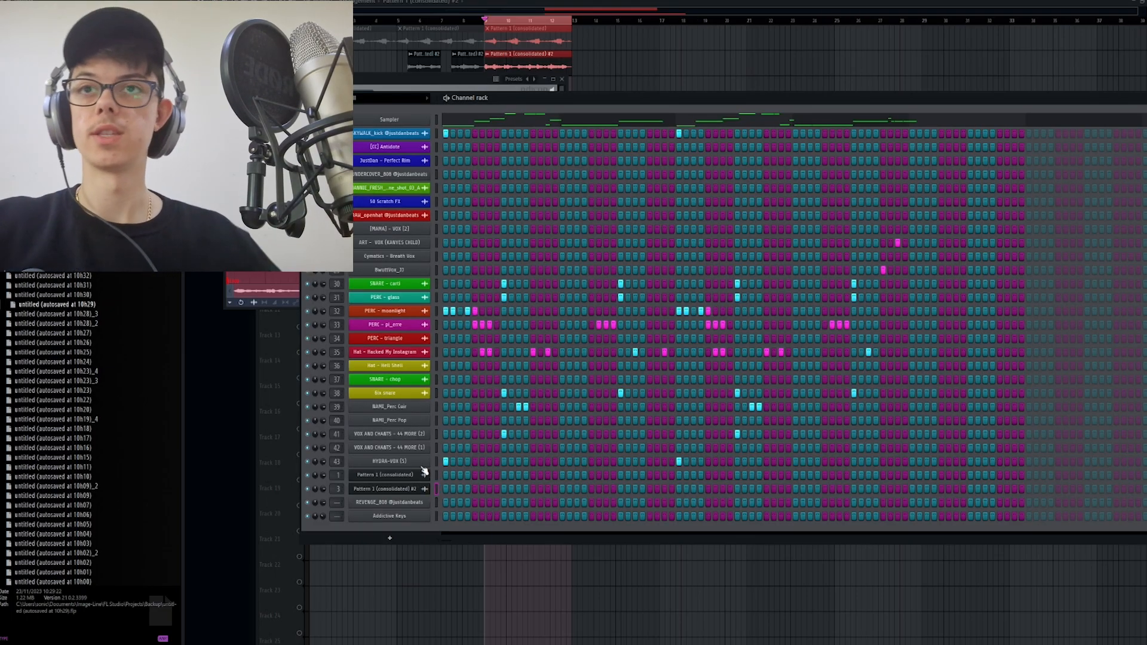
# Place short 808 notes in the UNDERCOVER_808 piano roll where the ghost melody notes begin, across the first two bars
pyautogui.rightClick(425, 172)
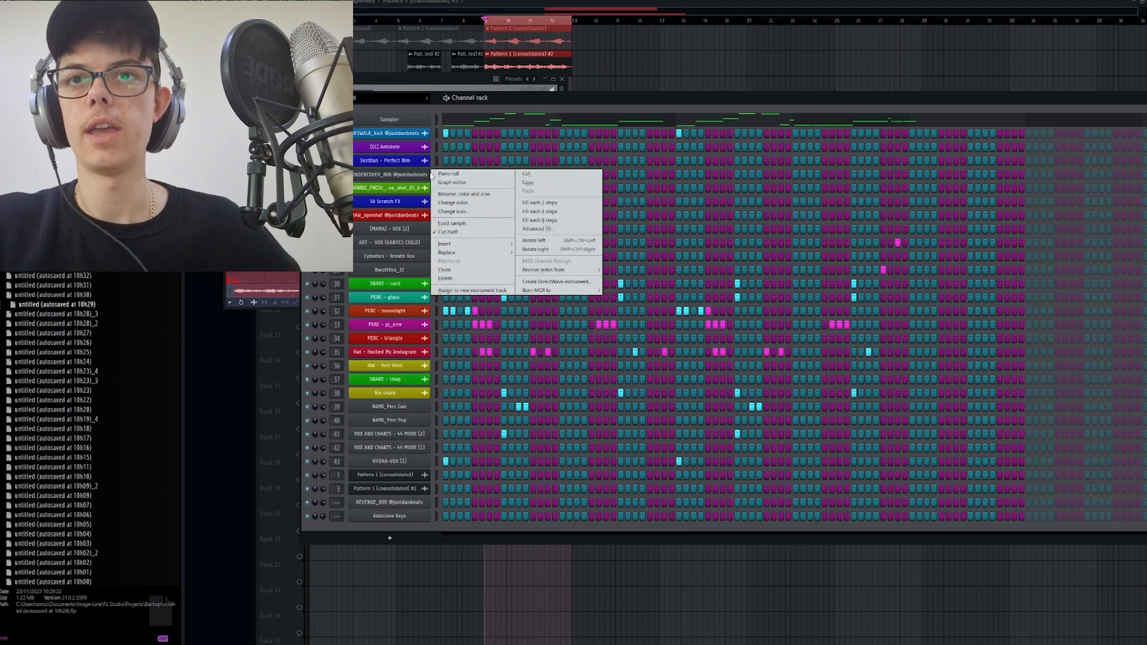
pyautogui.click(454, 176)
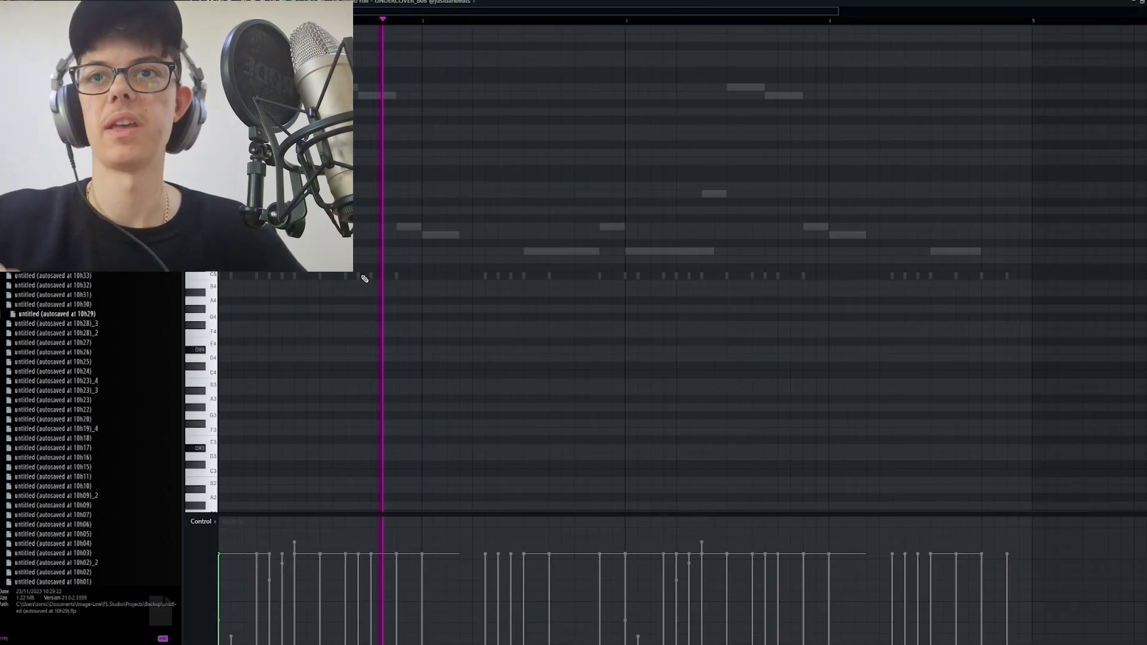
pyautogui.scroll(-2, 366, 274)
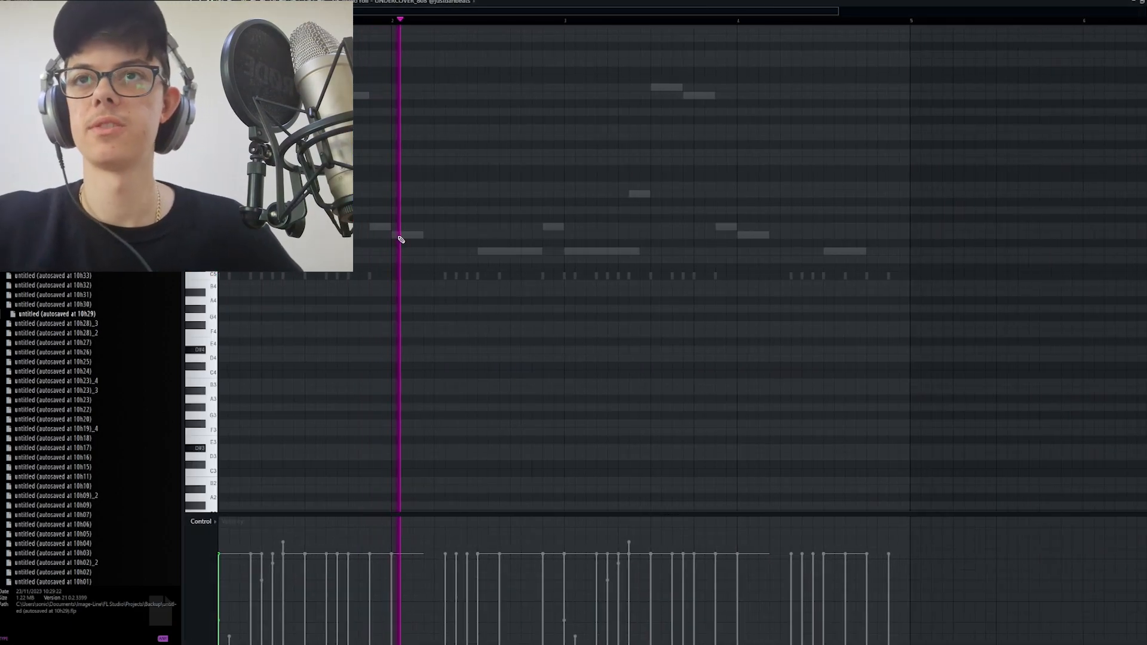
pyautogui.press('space')
pyautogui.scroll(3, 273, 239)
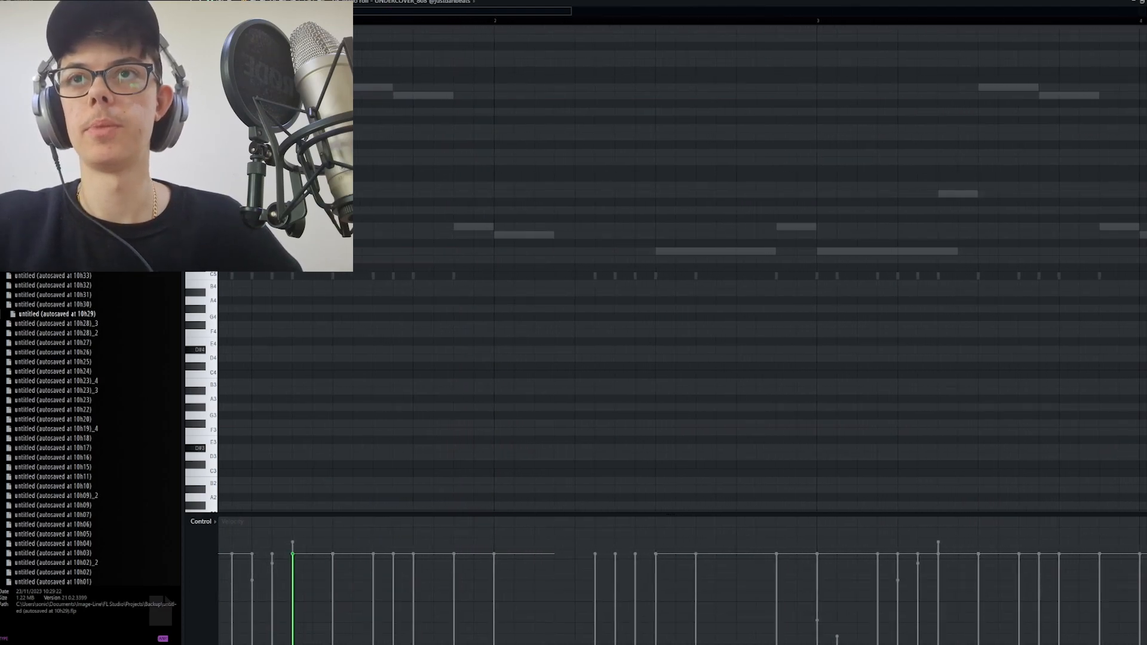
pyautogui.scroll(-3, 480, 184)
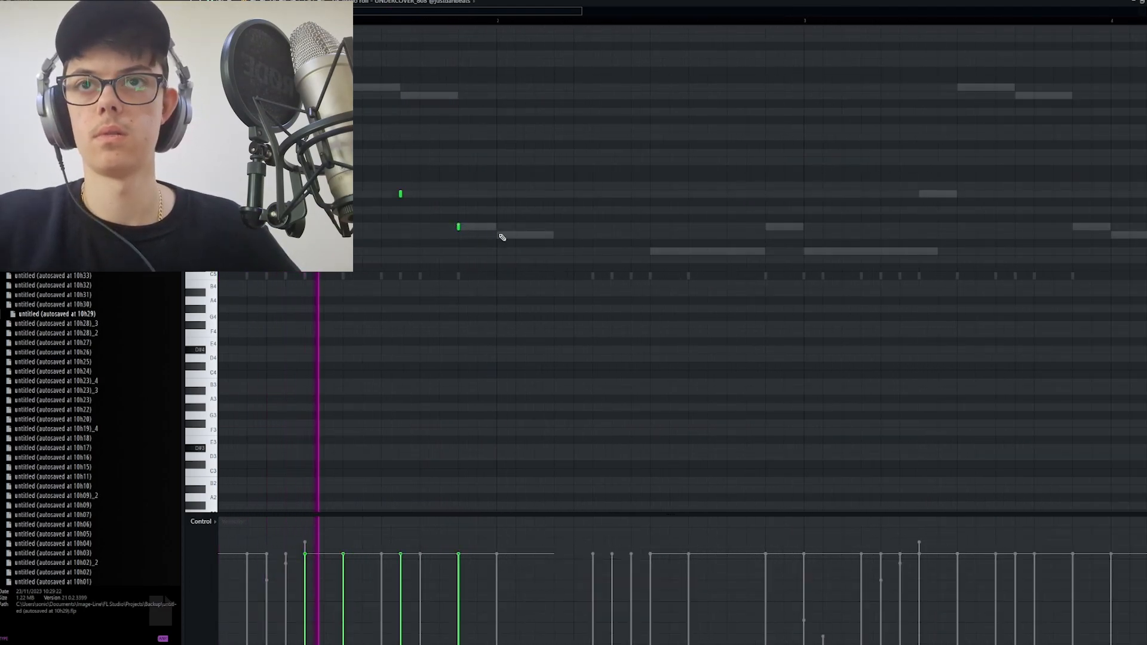
pyautogui.click(500, 235)
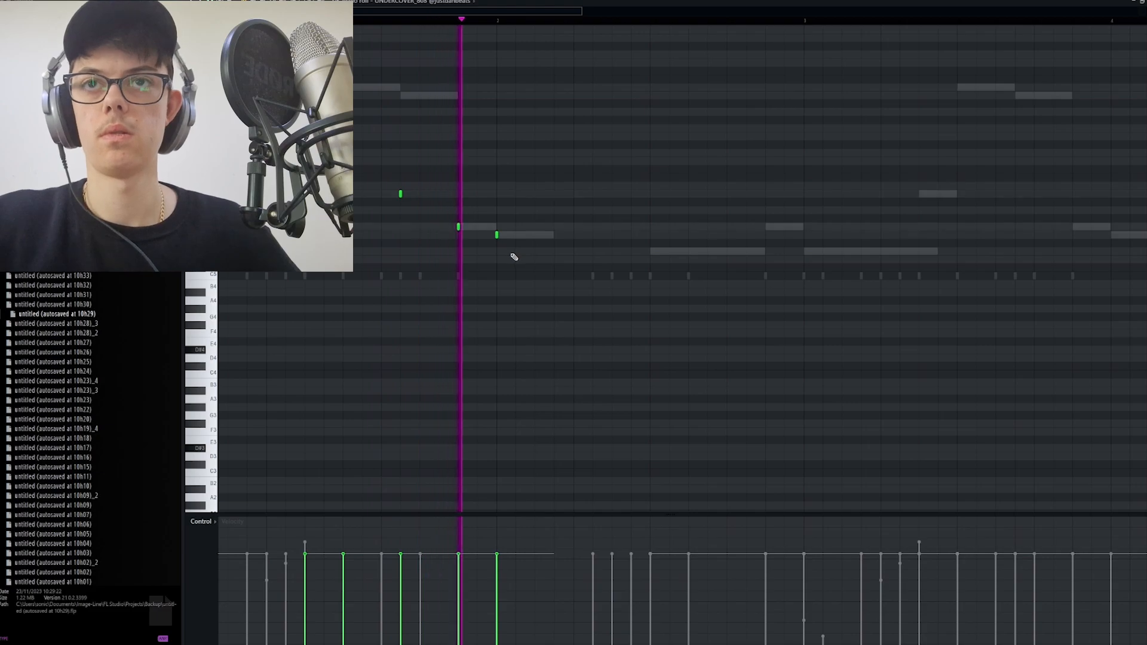
pyautogui.scroll(-2, 538, 251)
pyautogui.click(586, 250)
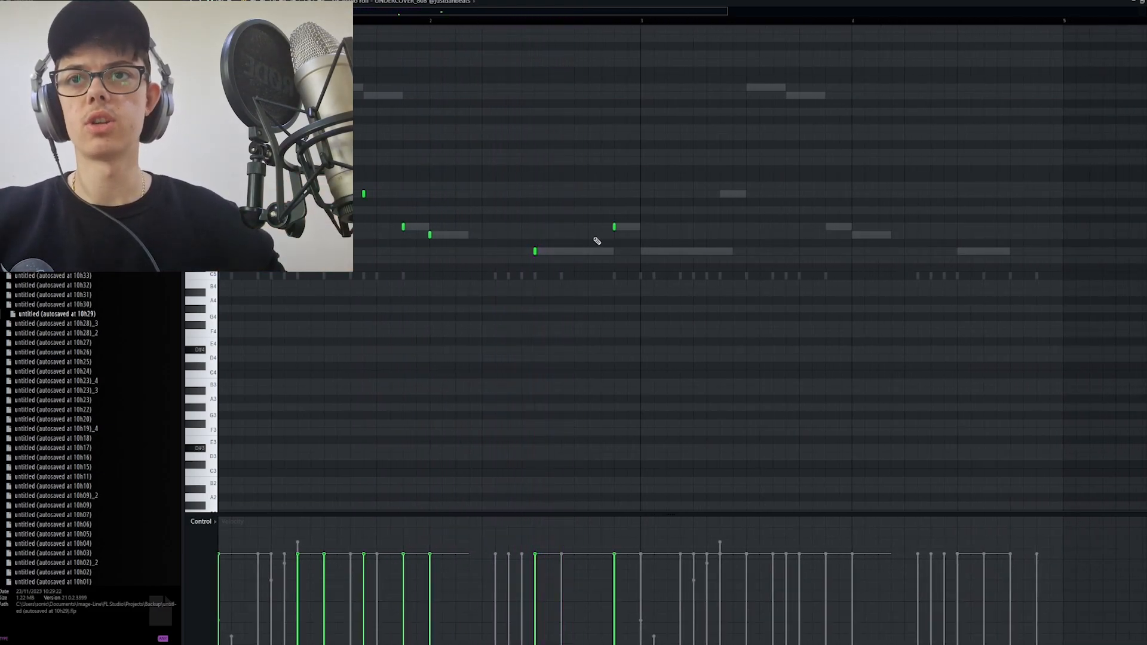
# Select all the short UNDERCOVER_808 notes and lengthen them together
pyautogui.moveTo(730, 303); pyautogui.dragTo(361, 180)
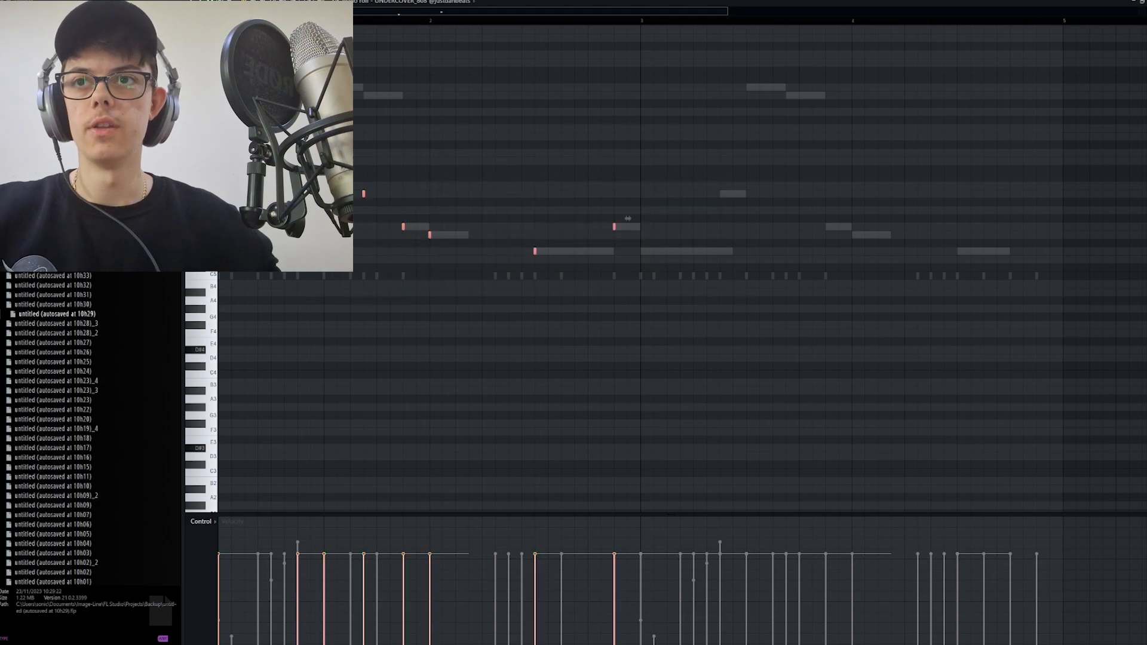
pyautogui.moveTo(220, 252)
pyautogui.mouseDown()
pyautogui.moveTo(679, 255)
pyautogui.moveTo(639, 255)
pyautogui.mouseUp()
pyautogui.press('F7')
# Open the envelope settings of the REVENGE_808 channel
pyautogui.click(489, 133)
pyautogui.rightClick(400, 178)
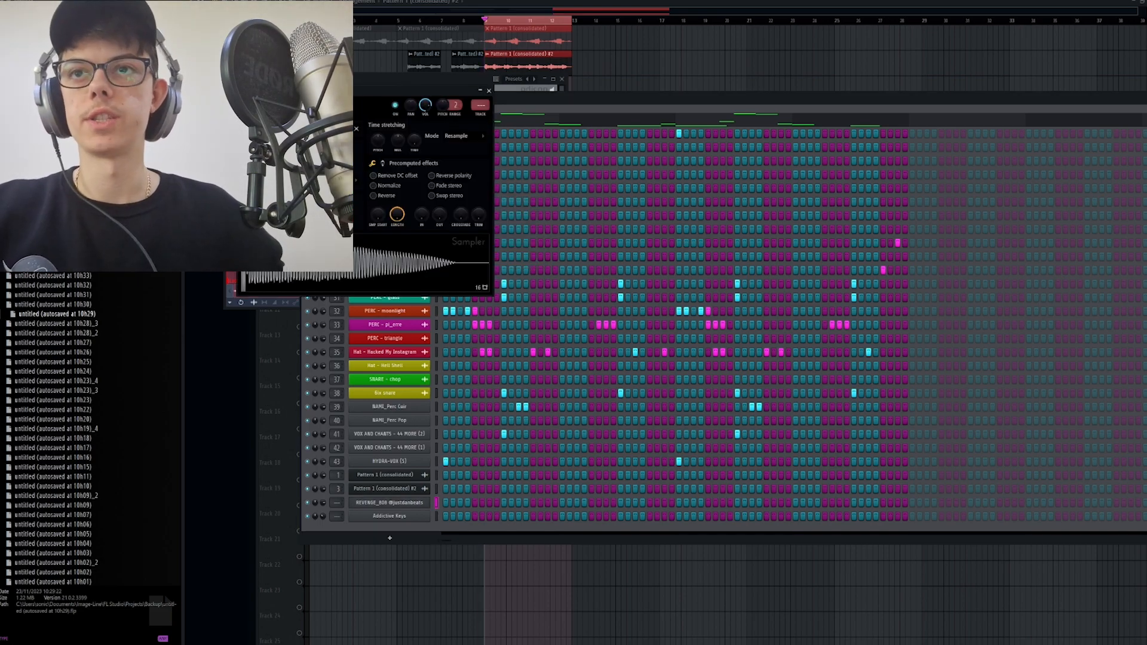
pyautogui.click(270, 106)
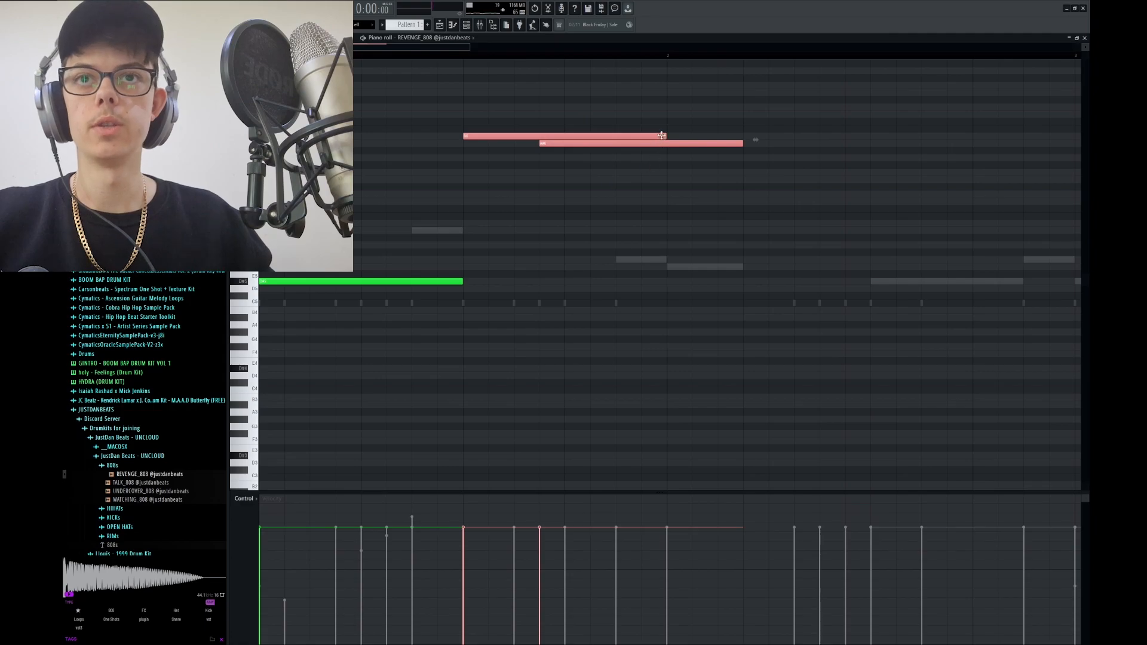
# Shorten the two overlapping high notes in the REVENGE_808 piano roll together and play the bassline
pyautogui.moveTo(661, 135); pyautogui.dragTo(557, 135)
pyautogui.hotkey('ctrl', 'z')
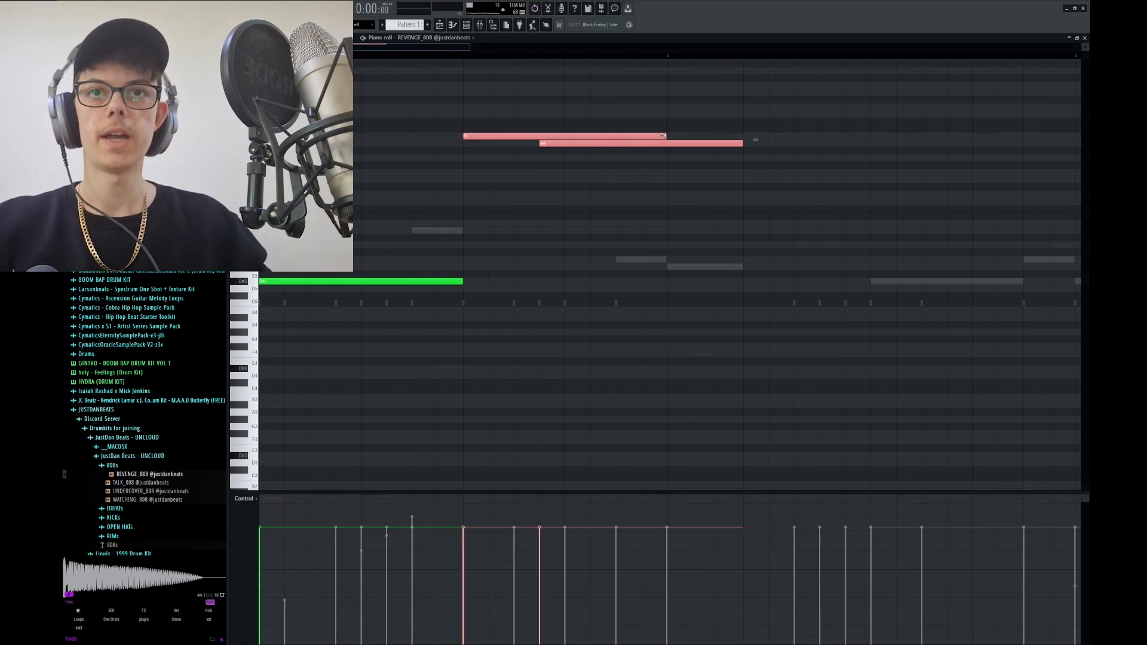
pyautogui.moveTo(656, 137); pyautogui.dragTo(491, 144)
pyautogui.press('space')
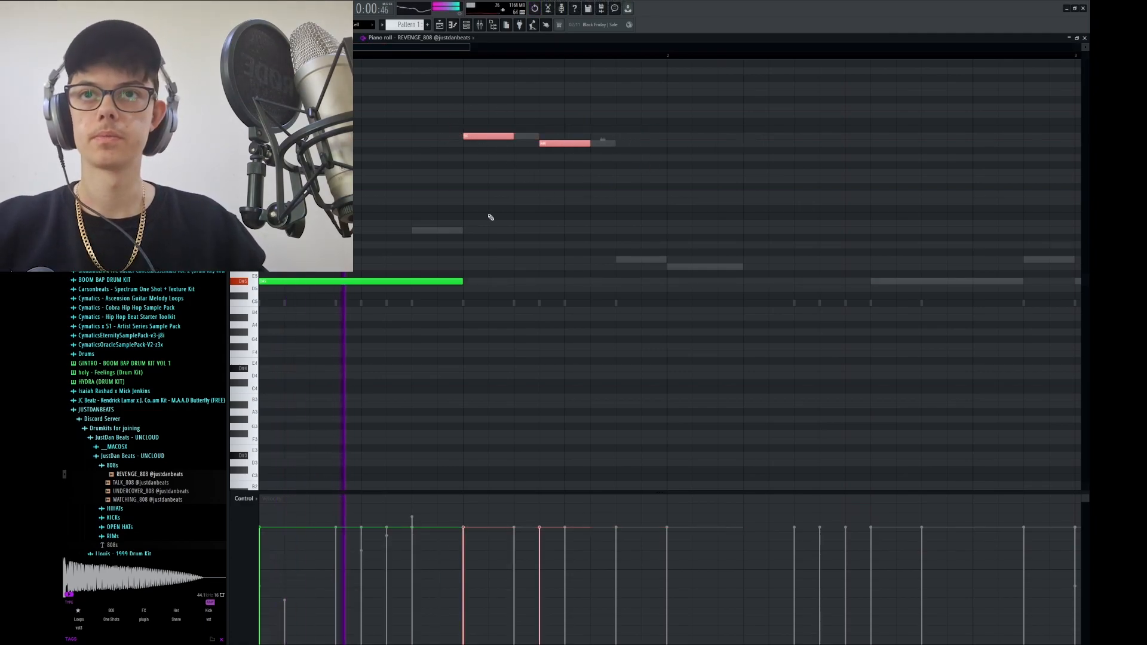
pyautogui.press('space')
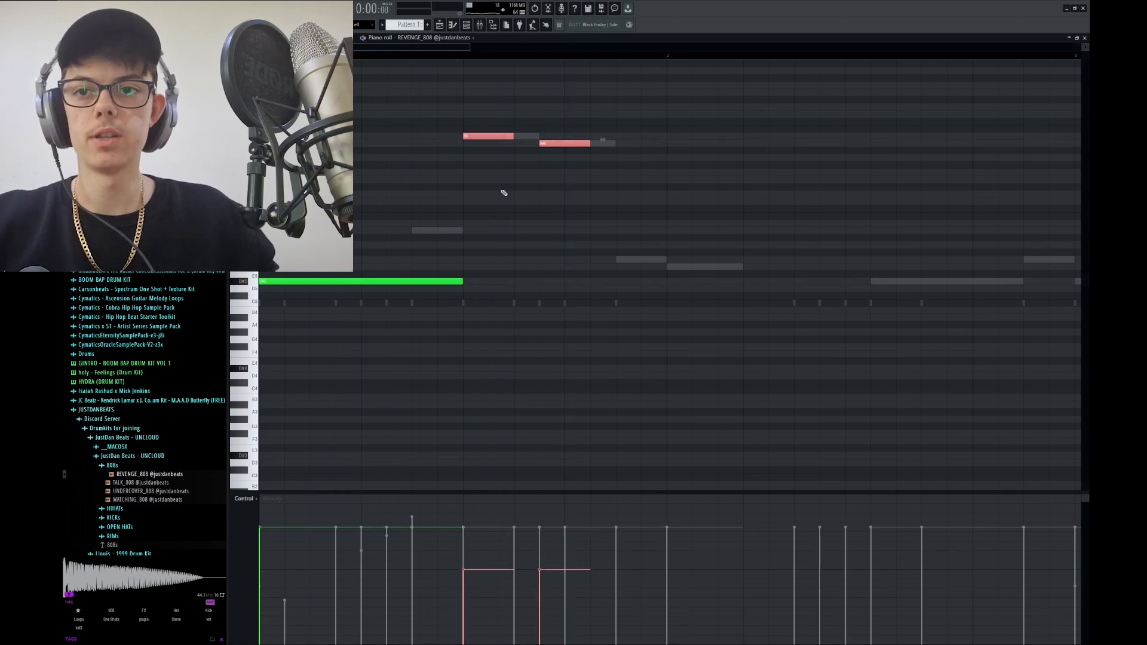
# Move the third of the descending high REVENGE_808 notes down three semitones and play the bassline
pyautogui.moveTo(563, 161); pyautogui.dragTo(542, 136)
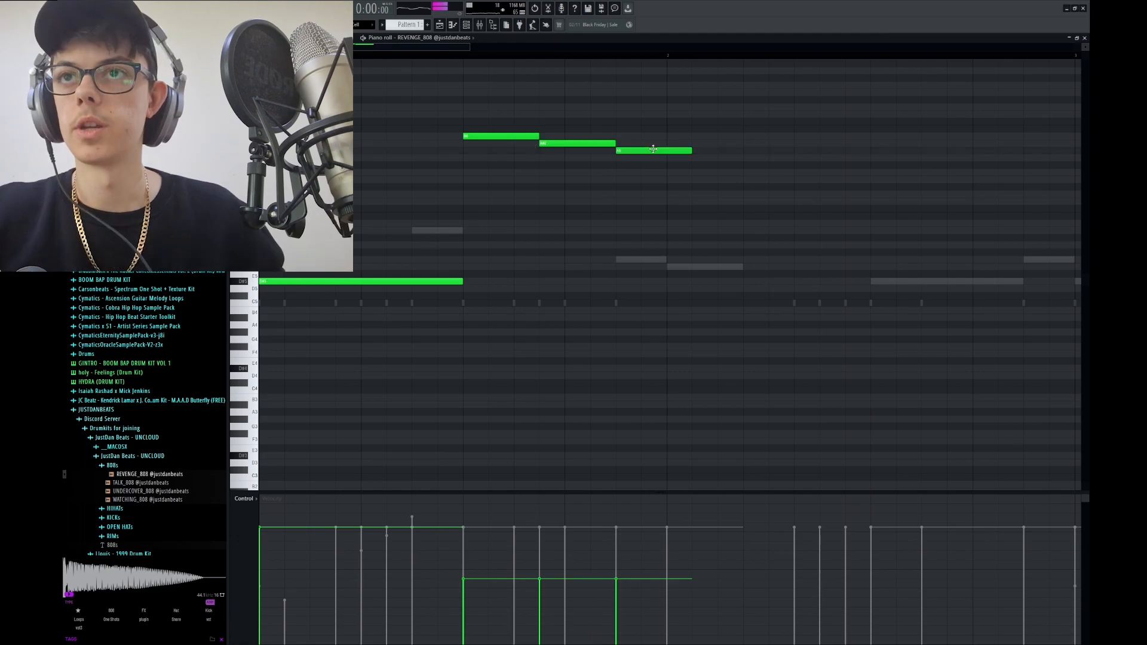
pyautogui.moveTo(653, 150); pyautogui.dragTo(655, 172)
pyautogui.press('space')
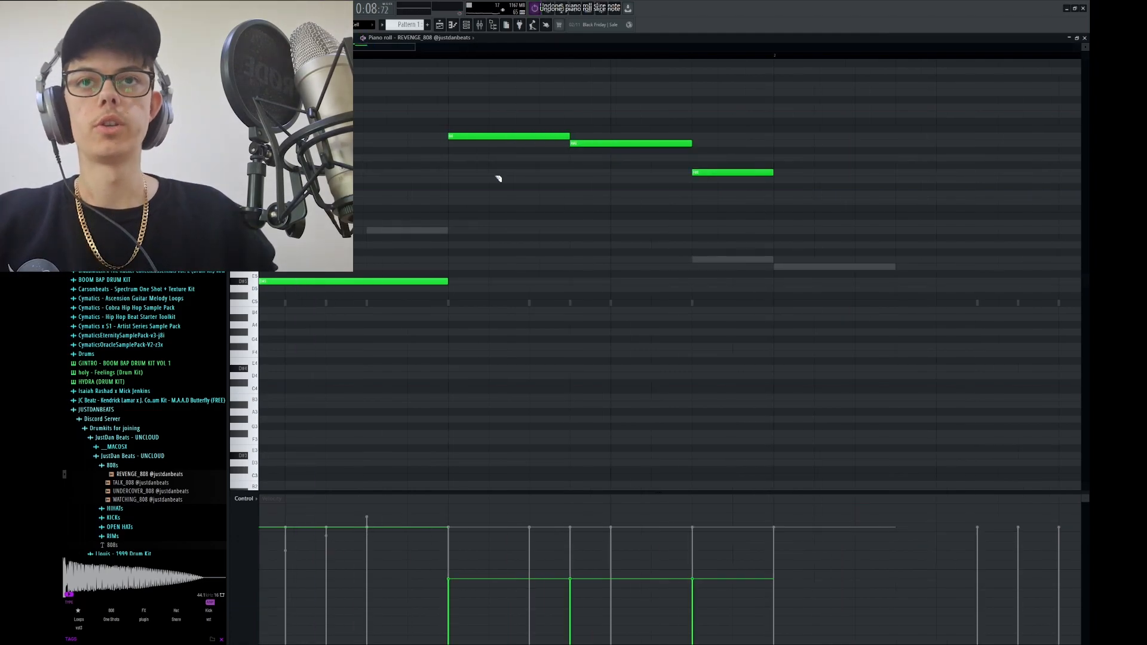
# Try slicing the first high REVENGE_808 note in half
pyautogui.hotkey('ctrl', 'z')
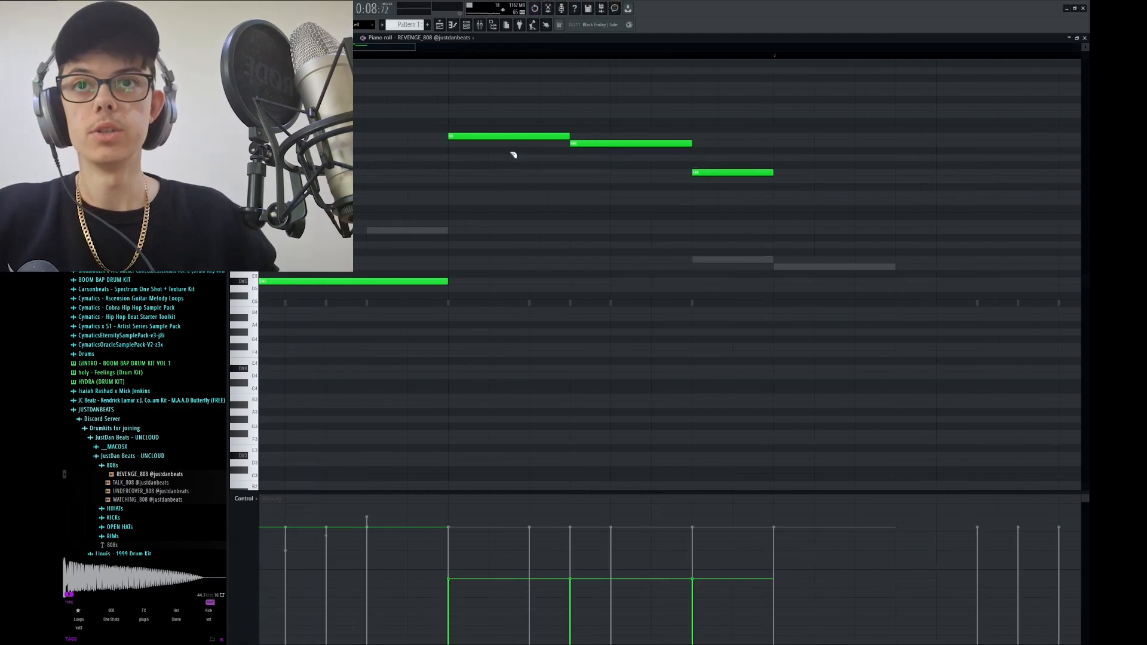
pyautogui.moveTo(509, 128); pyautogui.dragTo(516, 143)
pyautogui.hotkey('ctrl', 'z')
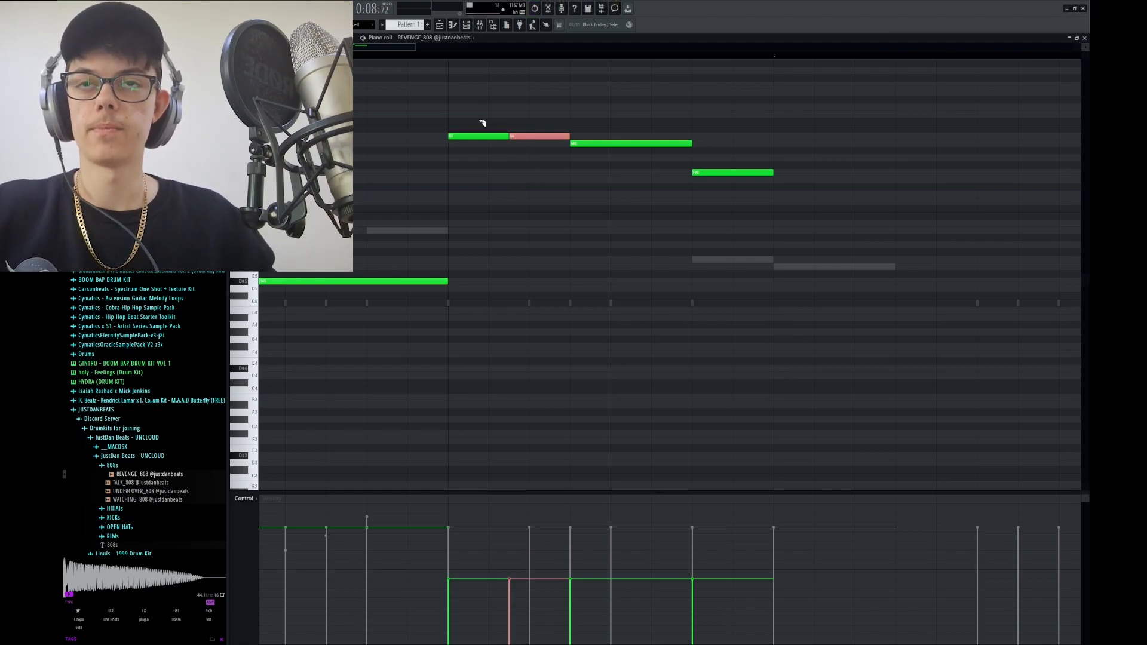
pyautogui.press('space')
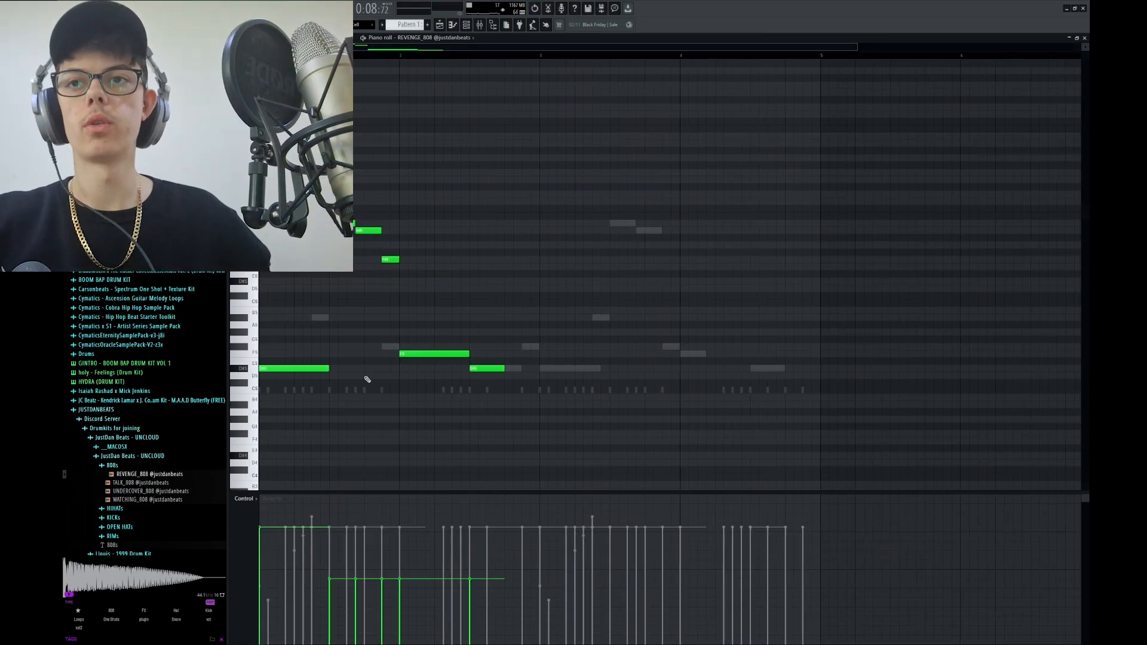
pyautogui.scroll(3, 290, 358)
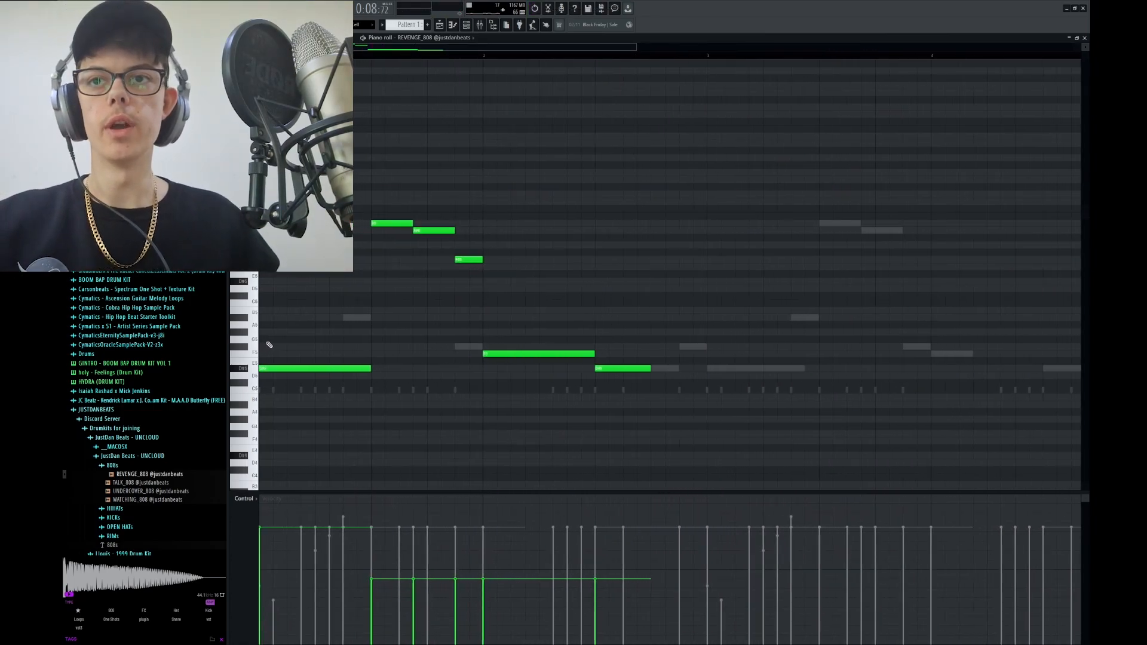
# Add a REVENGE_808 note three semitones above the last low note of bar 2 and lengthen it to the bar line
pyautogui.scroll(4, 278, 345)
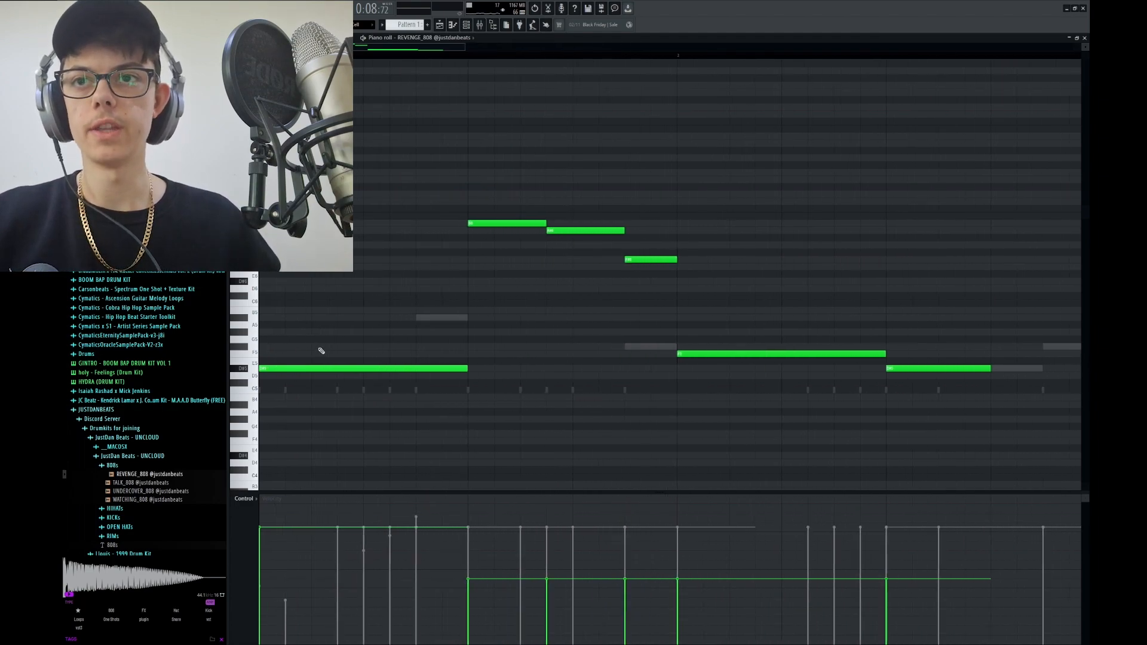
pyautogui.click(319, 347)
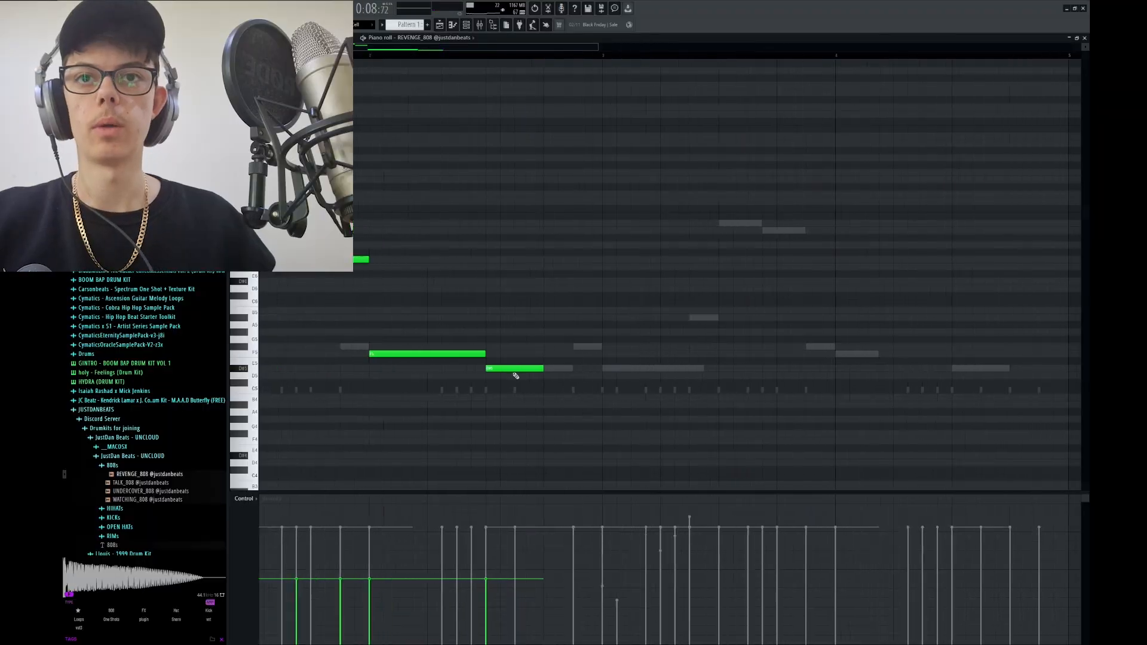
pyautogui.scroll(2, 526, 366)
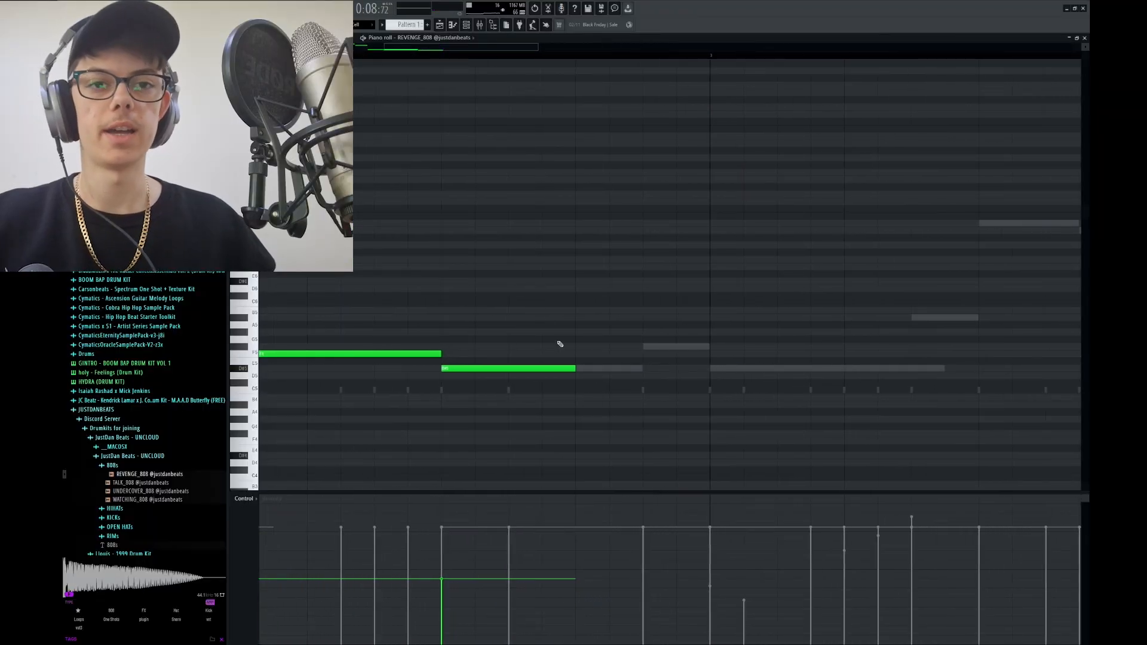
pyautogui.click(588, 346)
pyautogui.scroll(1, 628, 385)
pyautogui.moveTo(643, 368); pyautogui.dragTo(721, 368)
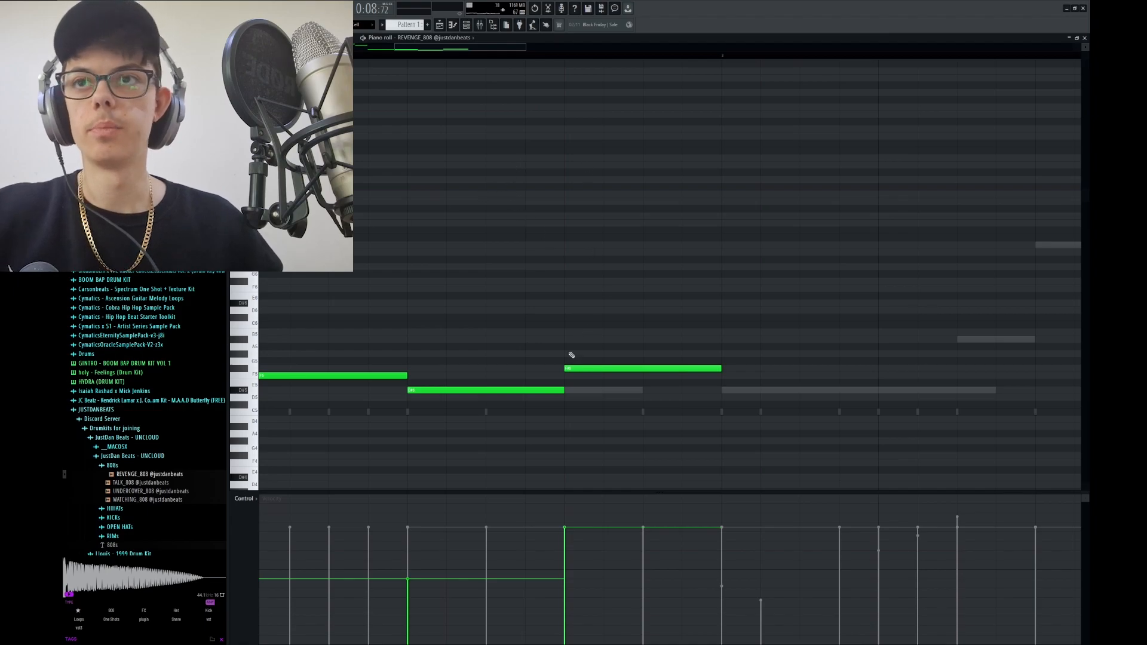
# Slice the new bar 2 note in half and add a short slide note two octaves above its second half
pyautogui.click(591, 194)
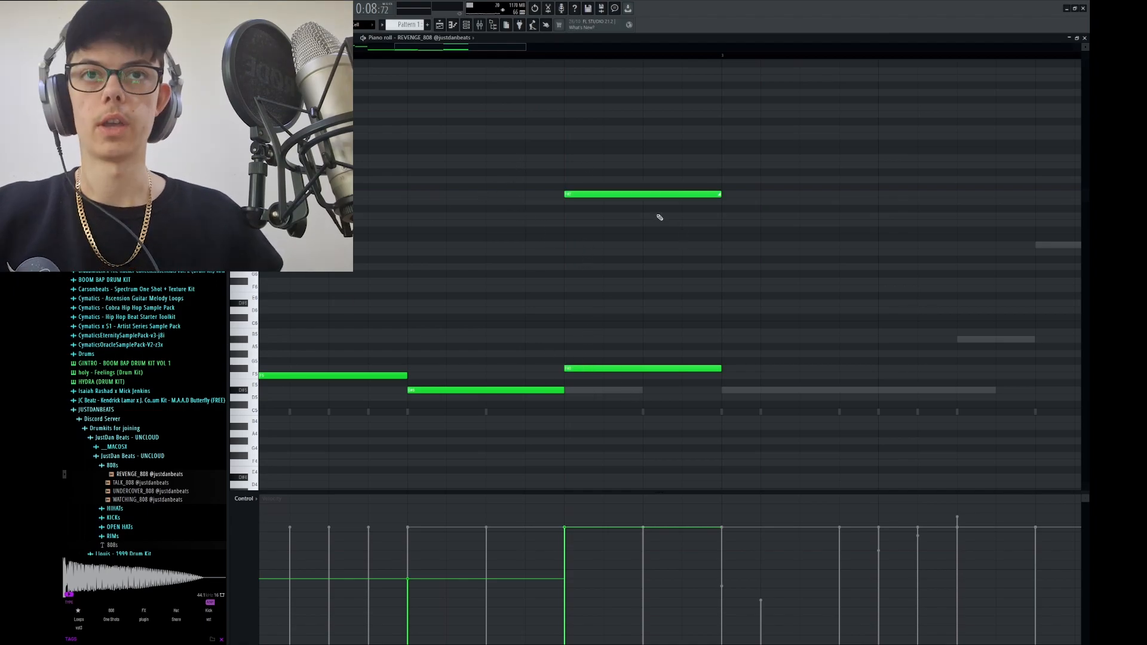
pyautogui.scroll(1, 721, 195)
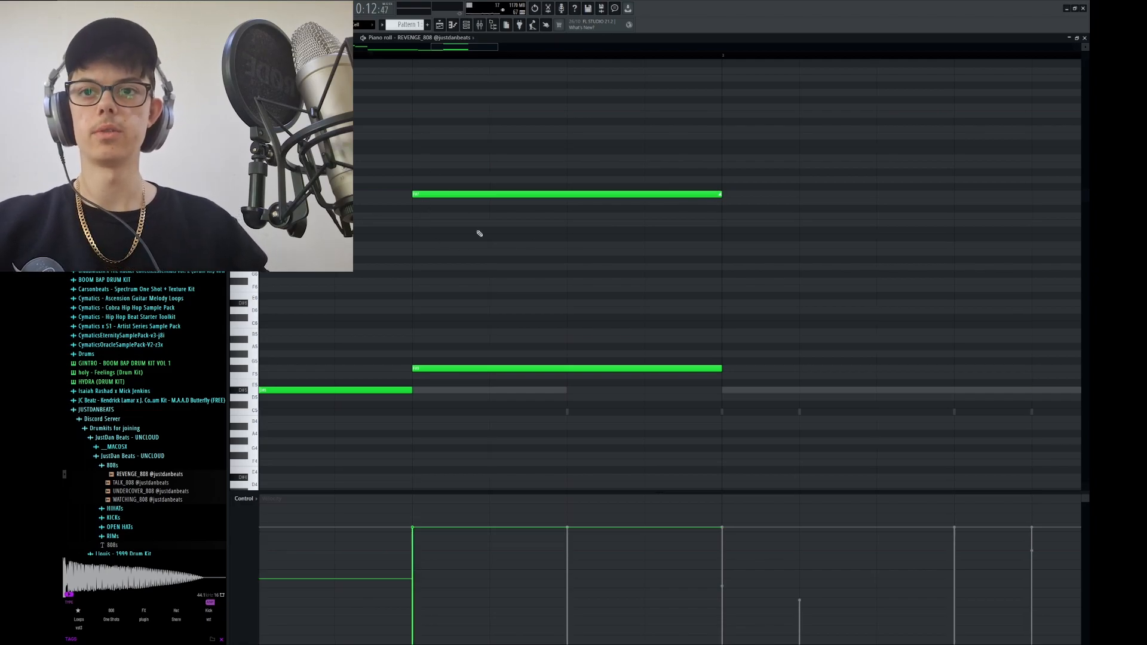
pyautogui.scroll(-2, 490, 256)
pyautogui.press('space')
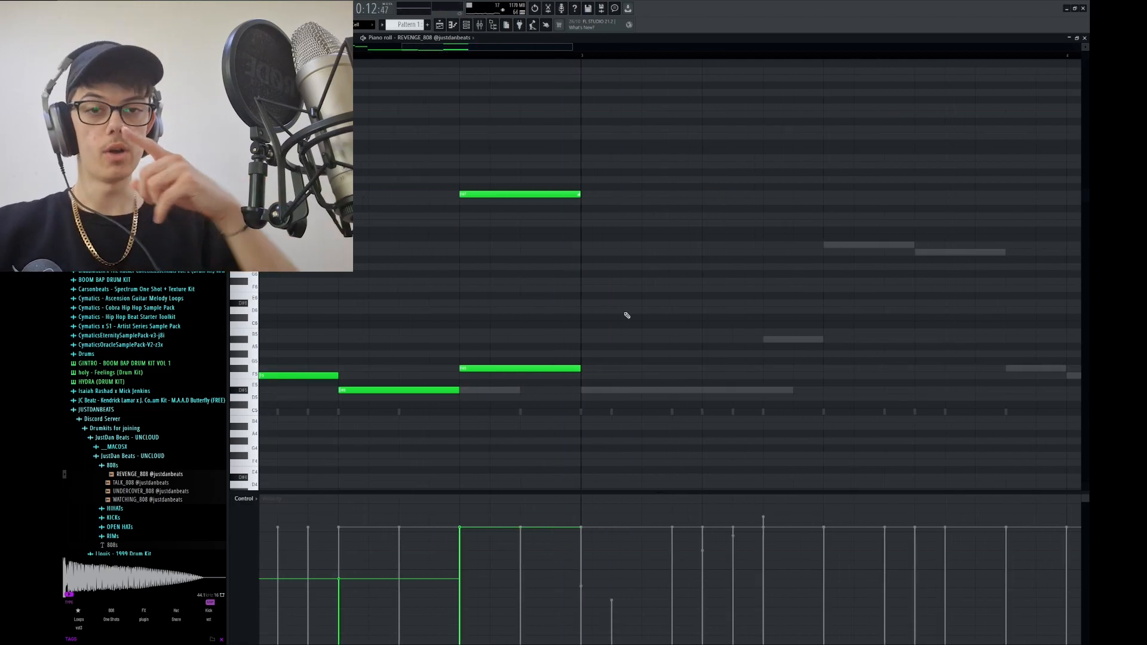
pyautogui.moveTo(582, 194); pyautogui.dragTo(517, 195)
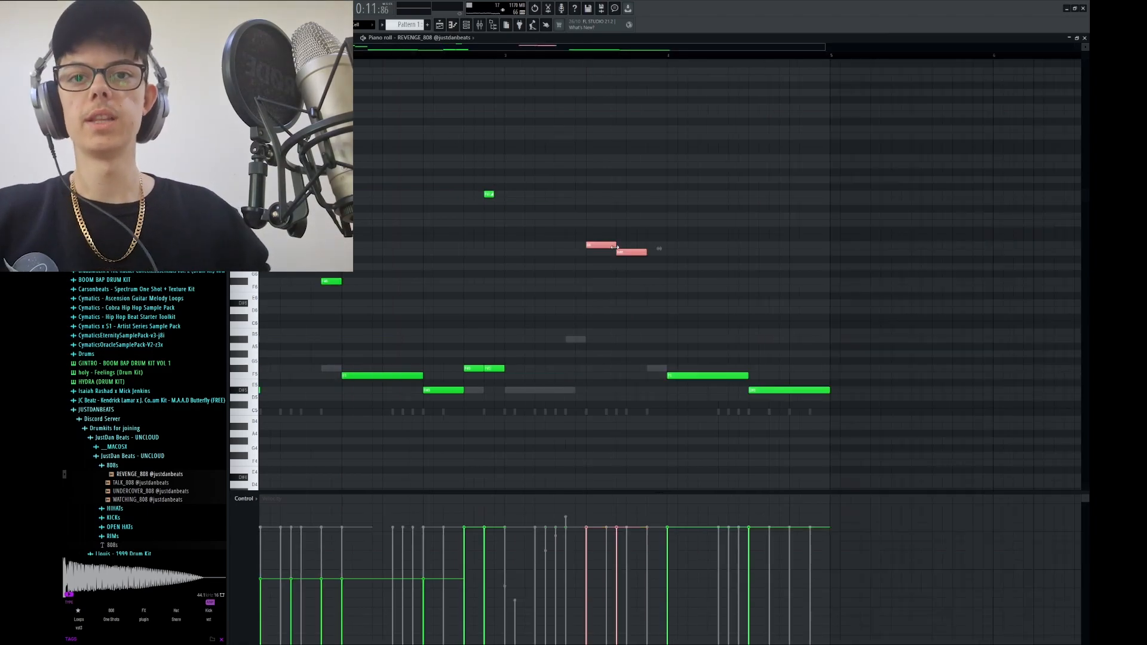
# Lower the velocity of the two high notes in bar 3, and switch the control lane to note panning
pyautogui.scroll(-2, 603, 478)
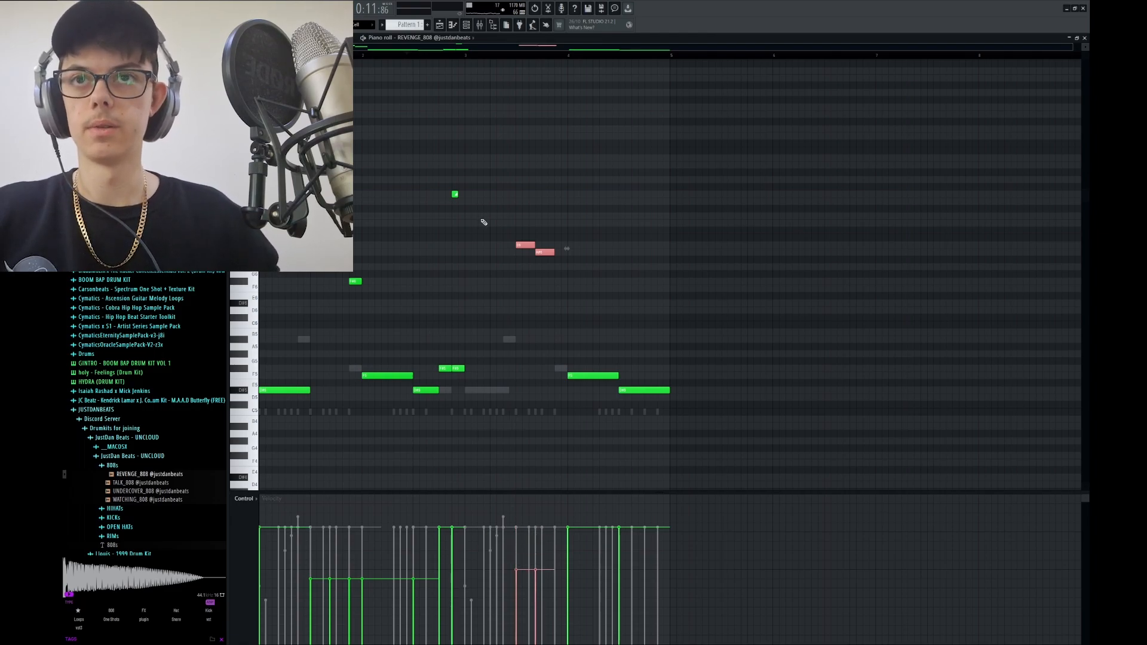
pyautogui.scroll(2, 484, 222)
pyautogui.click(243, 500)
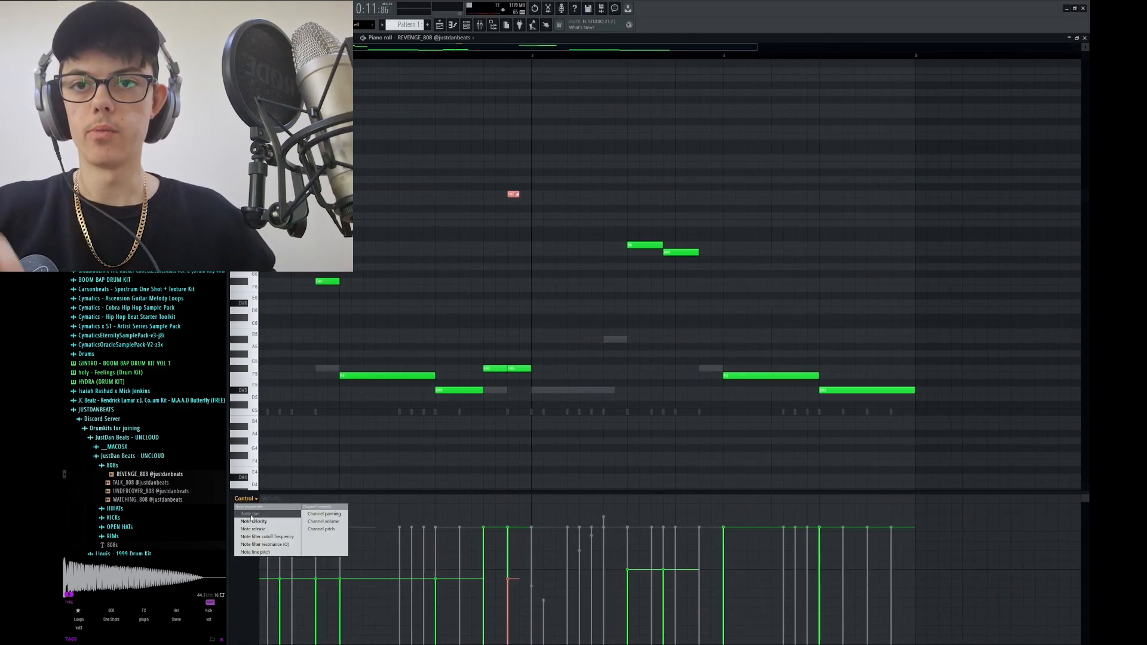
pyautogui.click(251, 515)
pyautogui.scroll(-5, 584, 392)
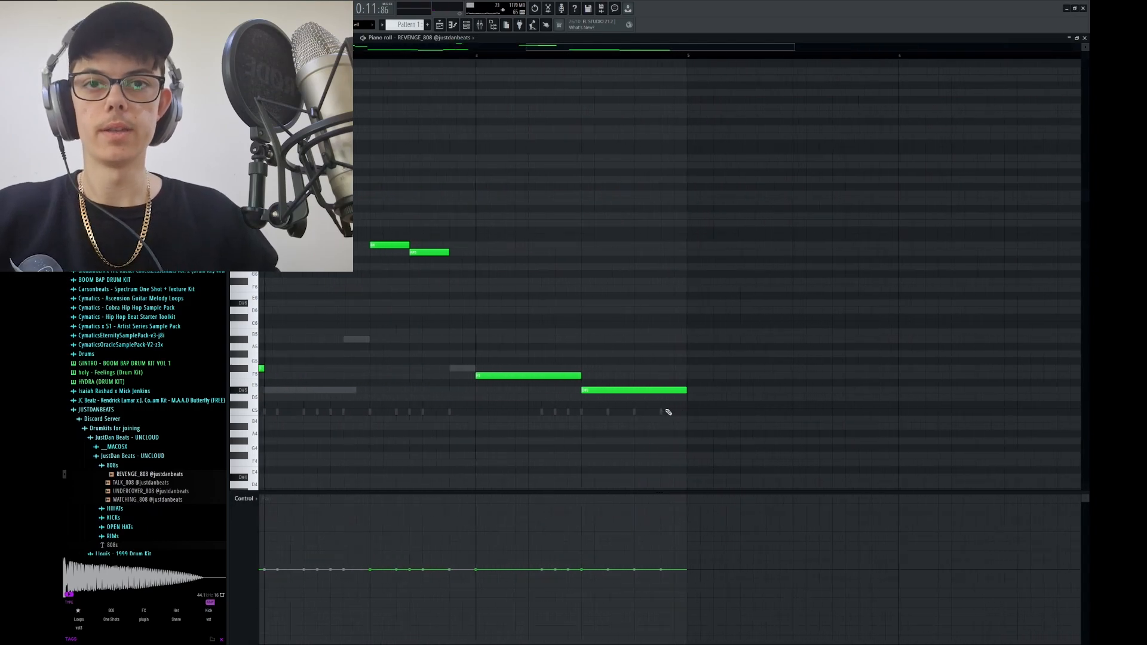
# Slice the second half of bar 4's final low note into four equal pieces and raise them two octaves
pyautogui.scroll(2, 668, 412)
pyautogui.click(609, 390)
pyautogui.click(635, 390)
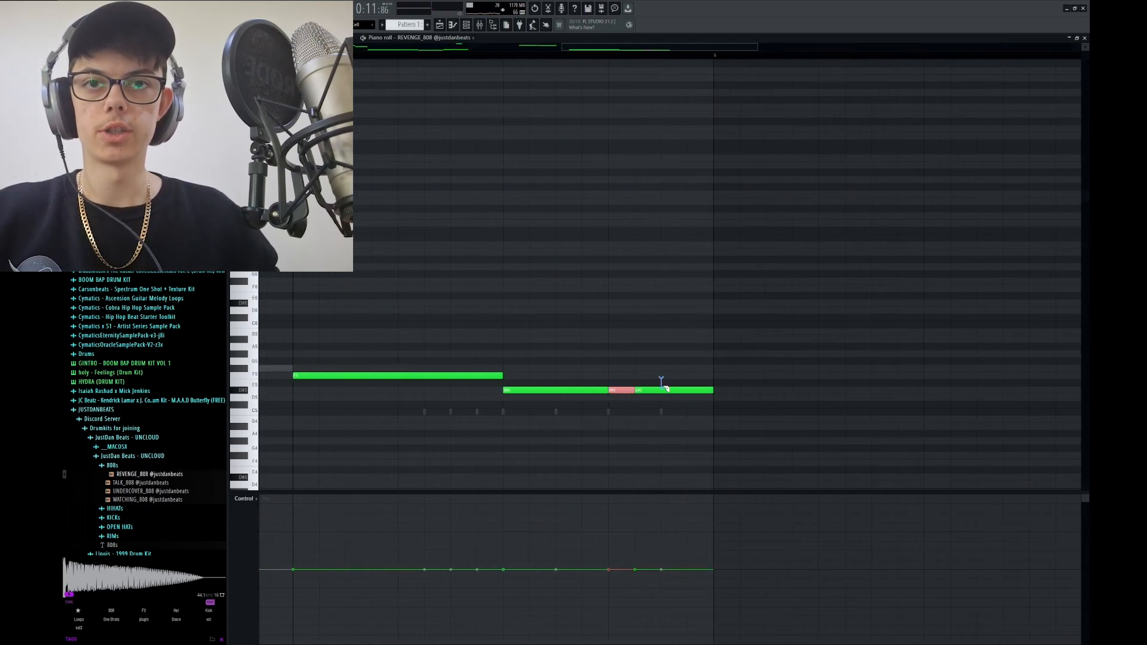
pyautogui.moveTo(717, 400); pyautogui.dragTo(615, 382)
pyautogui.hotkey('ctrl', 'Up')
pyautogui.hotkey('ctrl', 'Up')
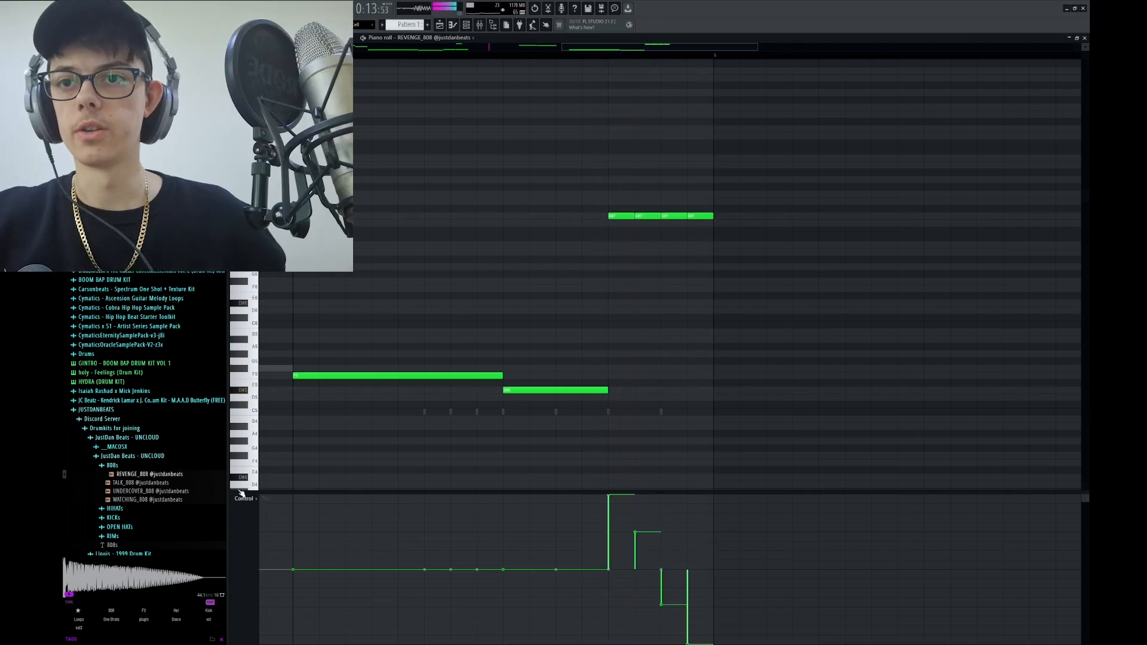
# Switch the control lane to note velocity and shape the four short notes ending bar 4 into a rising ramp
pyautogui.click(239, 493)
pyautogui.click(266, 518)
pyautogui.moveTo(736, 252); pyautogui.dragTo(608, 191)
pyautogui.moveTo(601, 583); pyautogui.dragTo(701, 520)
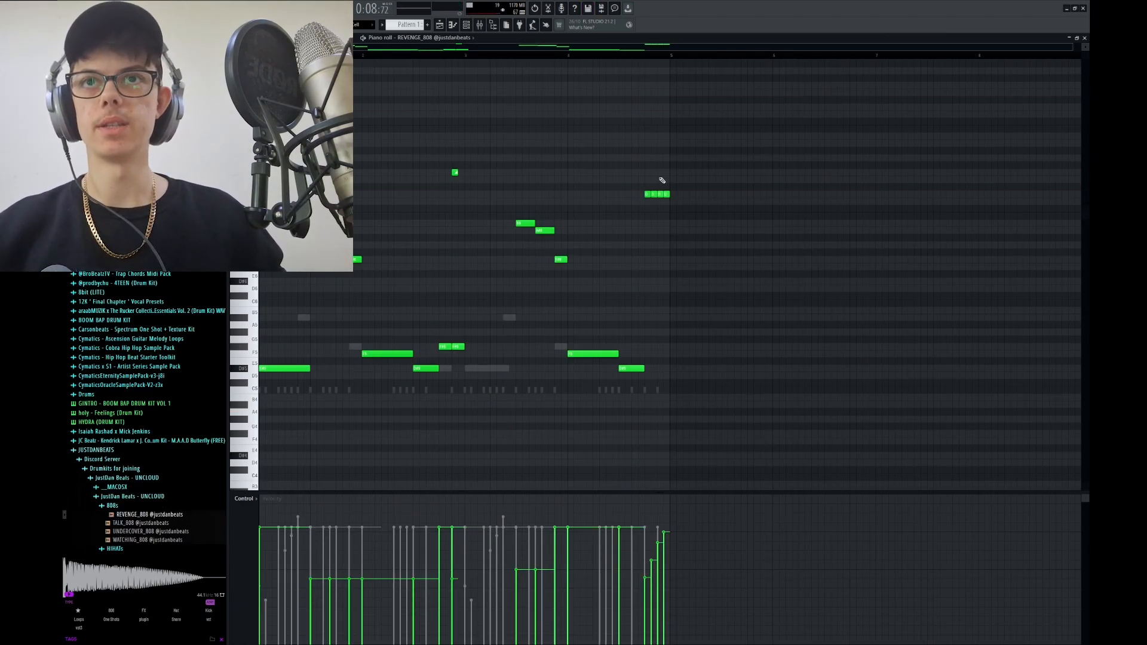
pyautogui.click(472, 26)
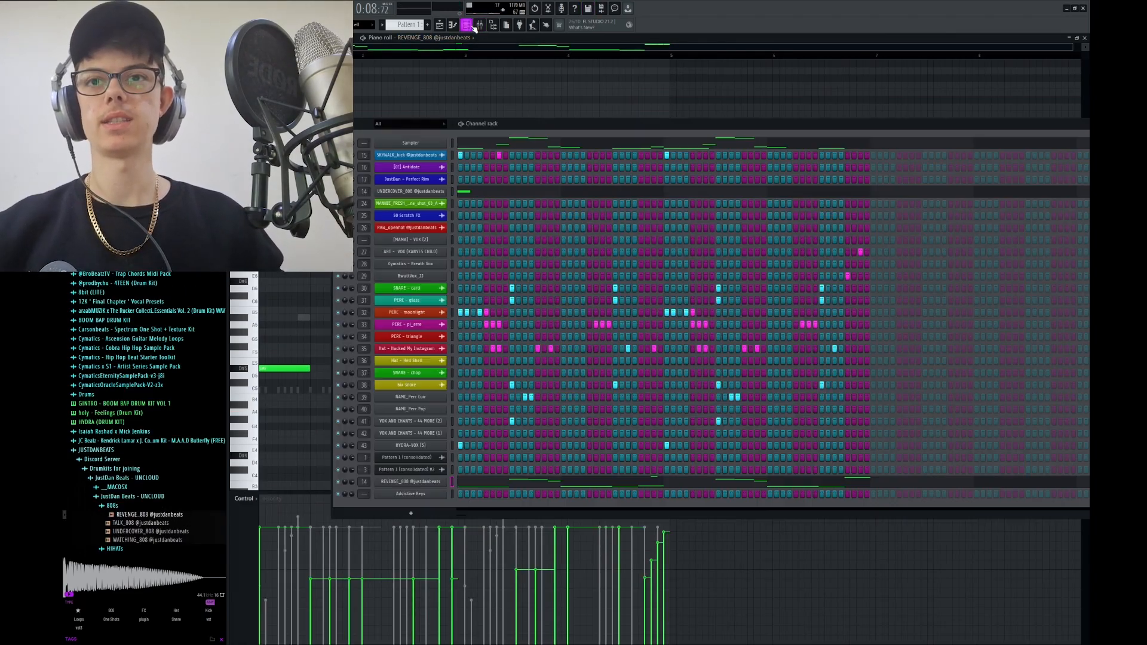
pyautogui.click(472, 26)
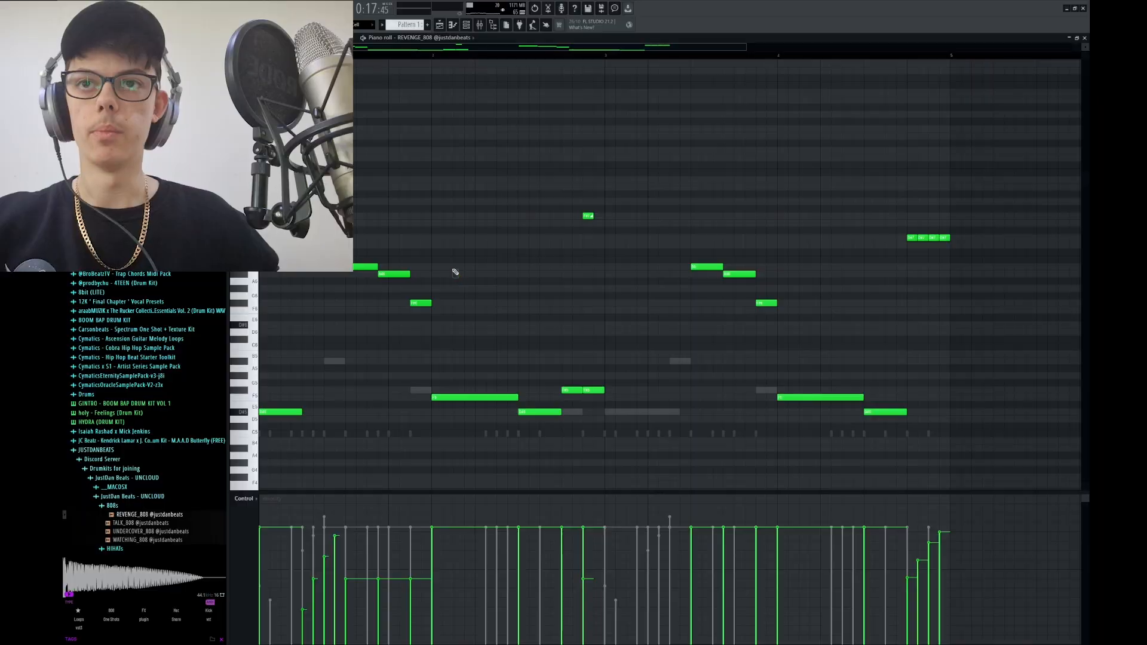
# Add a slide note 11 semitones above the last note of bar 1, matching that note's length
pyautogui.scroll(-4, 453, 269)
pyautogui.scroll(2, 482, 339)
pyautogui.scroll(2, 472, 335)
pyautogui.scroll(3, 469, 323)
pyautogui.scroll(2, 478, 293)
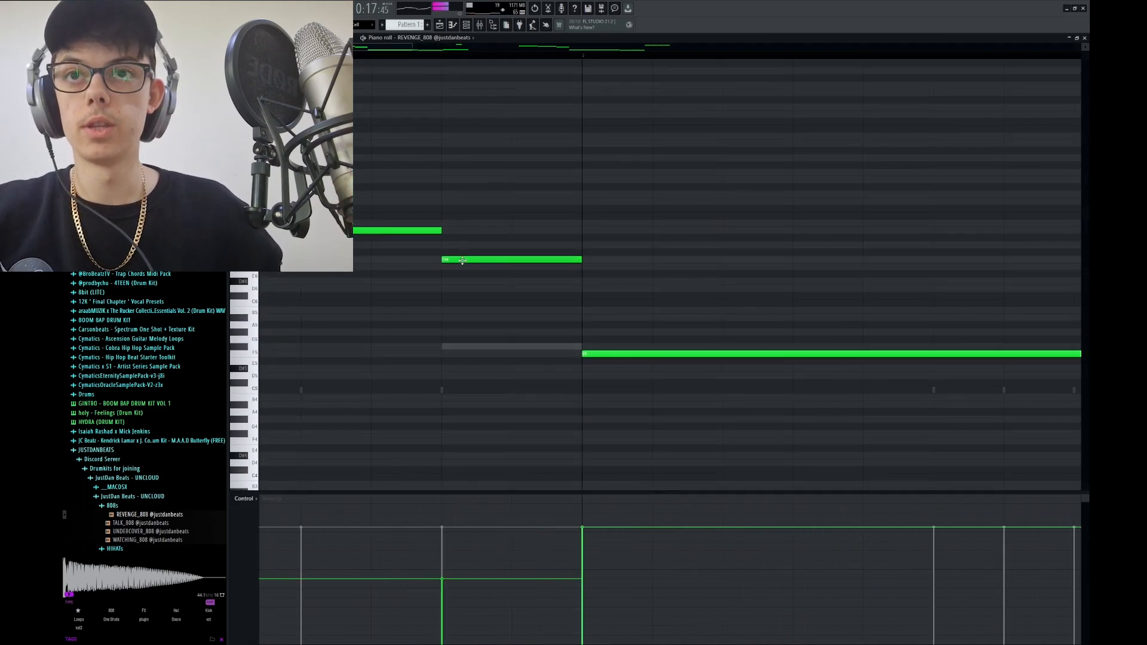
pyautogui.scroll(1, 461, 279)
pyautogui.moveTo(463, 174); pyautogui.dragTo(463, 189)
pyautogui.rightClick(463, 189)
pyautogui.click(457, 179)
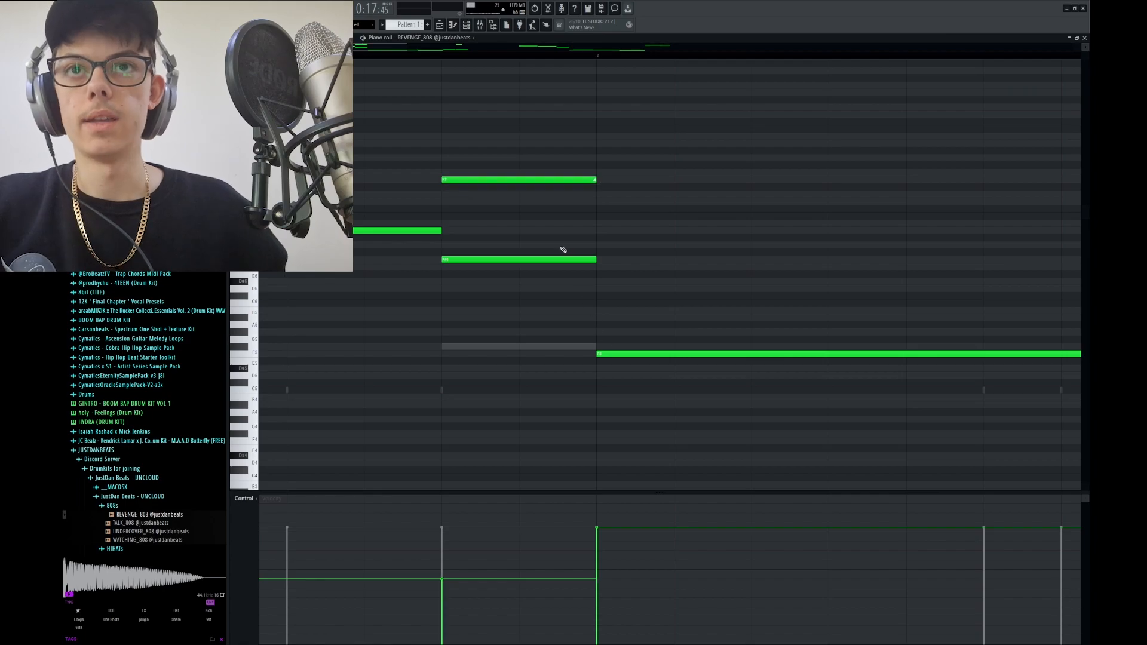
# Drop the last bar 1 note to minimum velocity and move the slide note, at raised velocity, onto the same pitch
pyautogui.moveTo(472, 228); pyautogui.dragTo(483, 280)
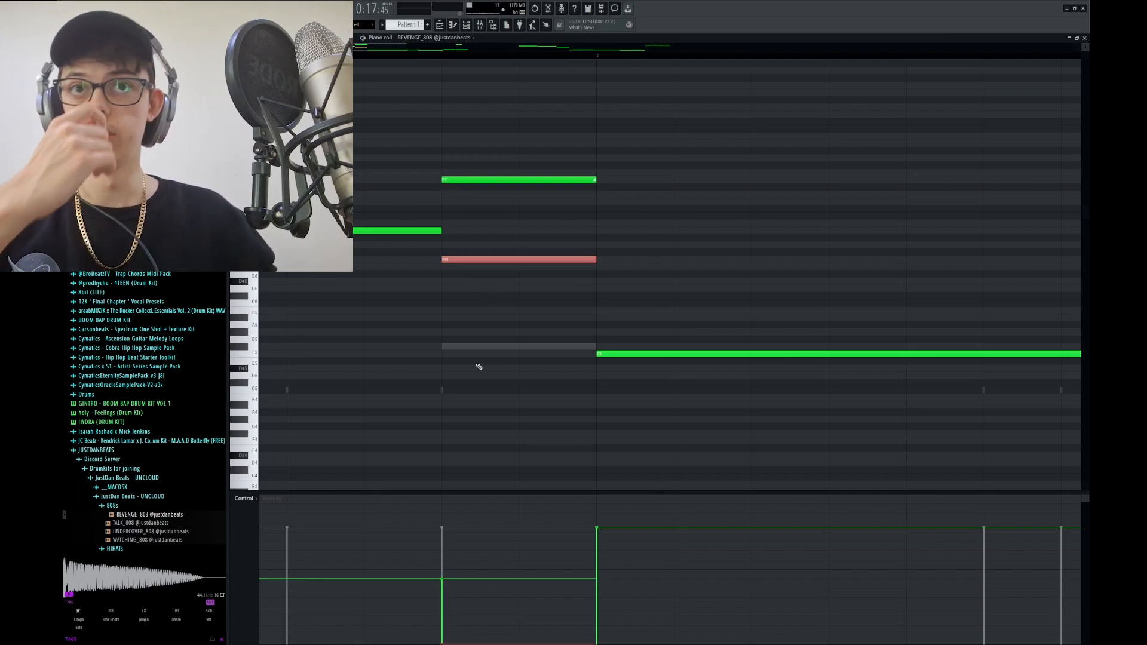
pyautogui.keyDown('ctrl'); pyautogui.click(476, 179); pyautogui.keyUp('ctrl')
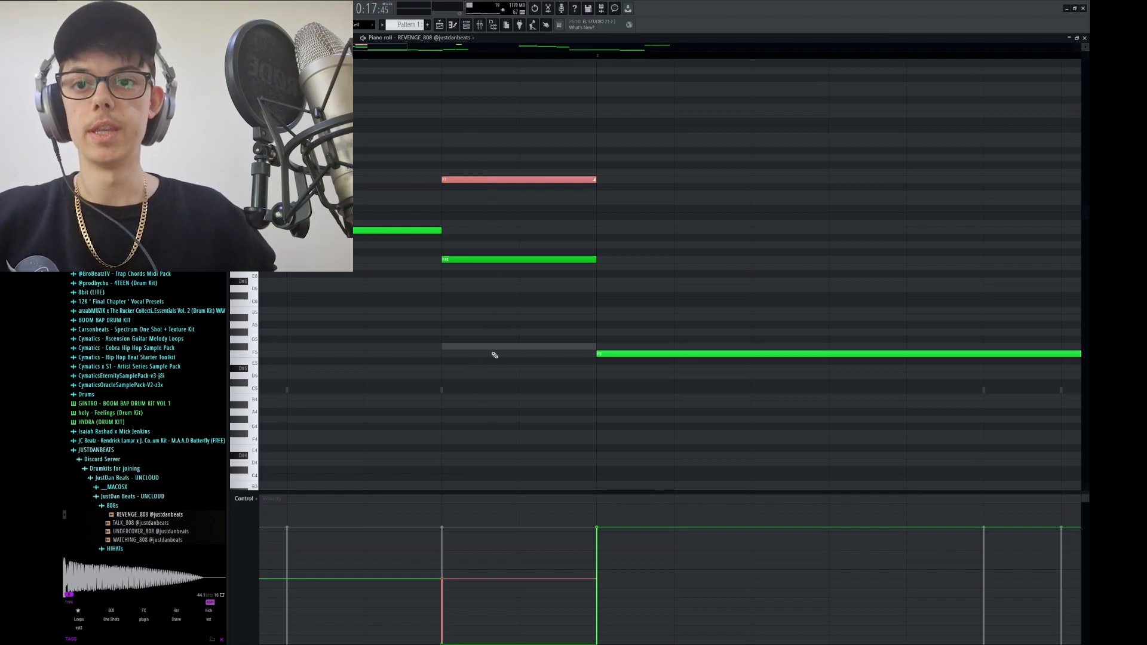
pyautogui.click(475, 173)
pyautogui.rightClick(476, 175)
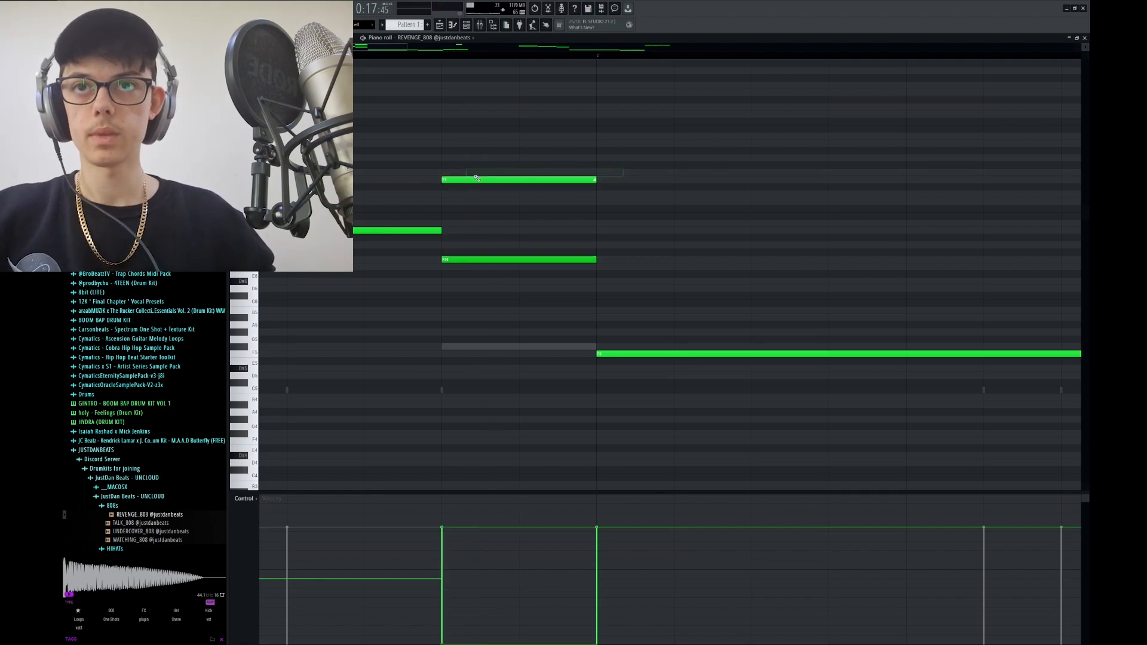
pyautogui.moveTo(471, 181); pyautogui.dragTo(479, 260)
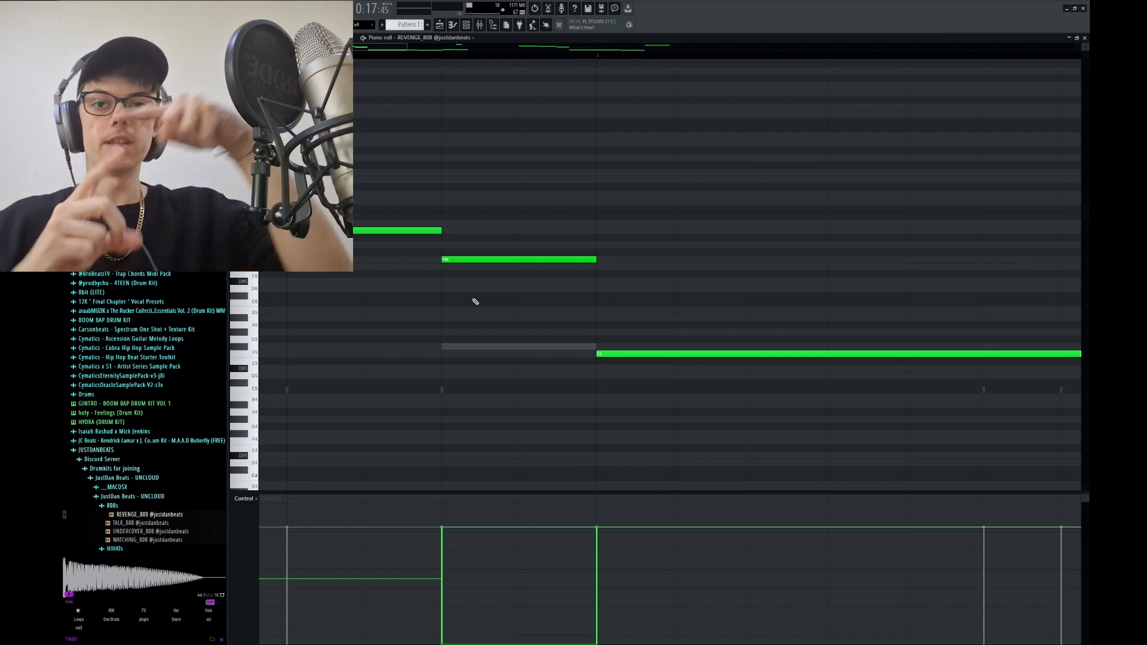
# Play the bassline through the bar 1 slide into bar 2 and stop playback
pyautogui.scroll(-3, 515, 238)
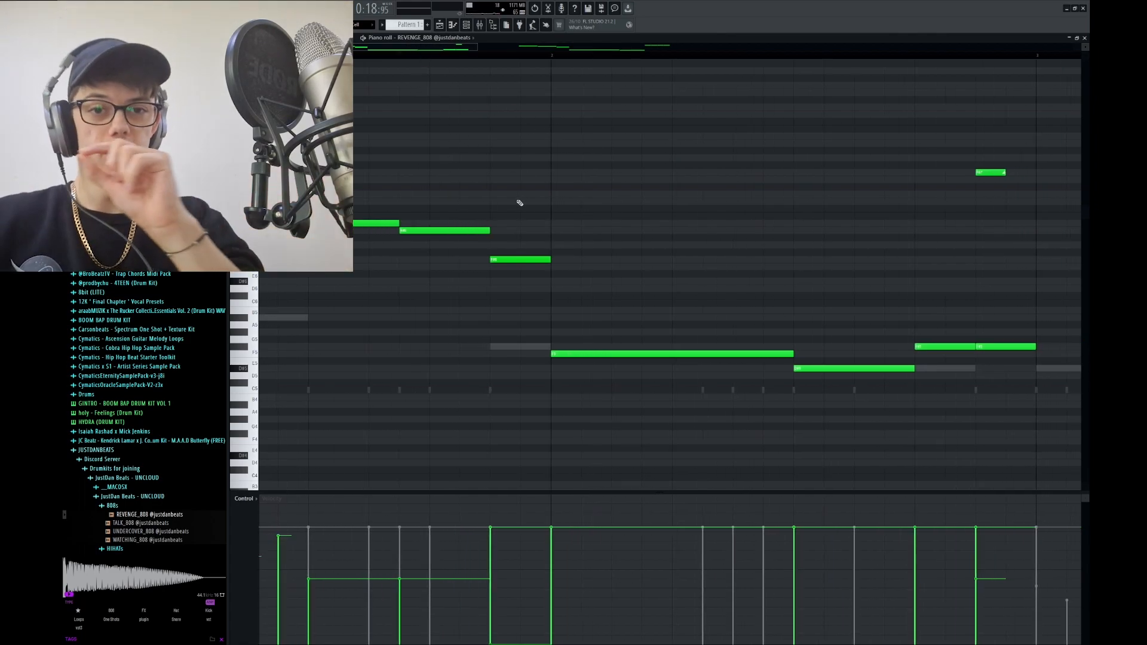
pyautogui.scroll(-3, 519, 203)
pyautogui.press('space')
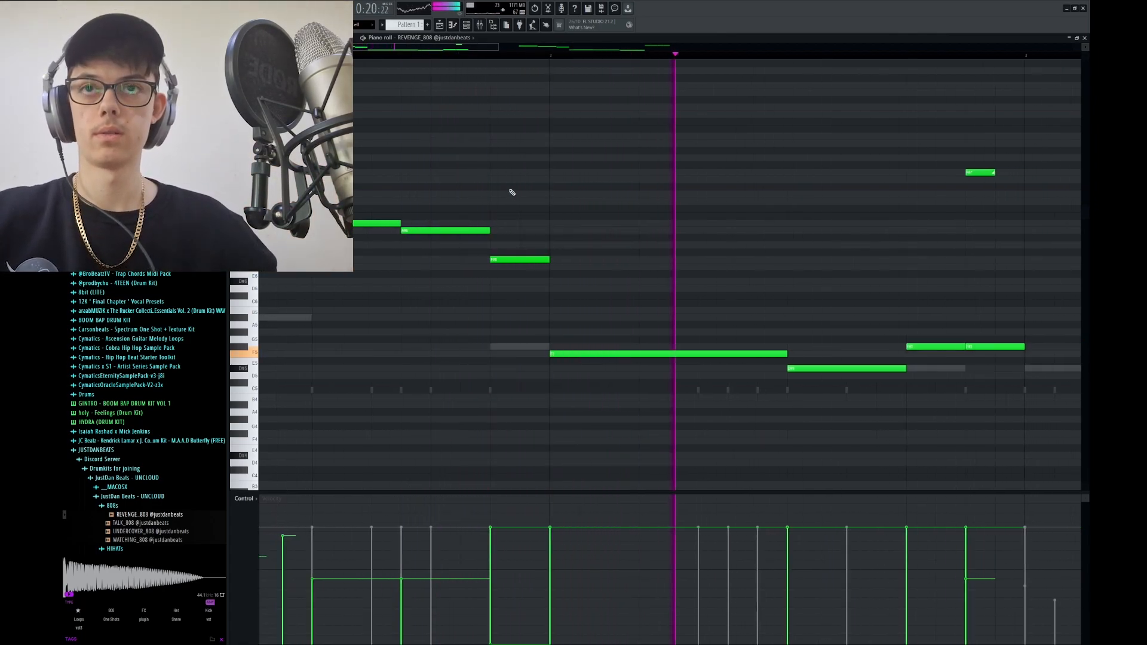
pyautogui.press('space')
# Select the final high note of bar 1 in the REVENGE_808 piano roll
pyautogui.scroll(-3, 472, 288)
pyautogui.click(379, 260)
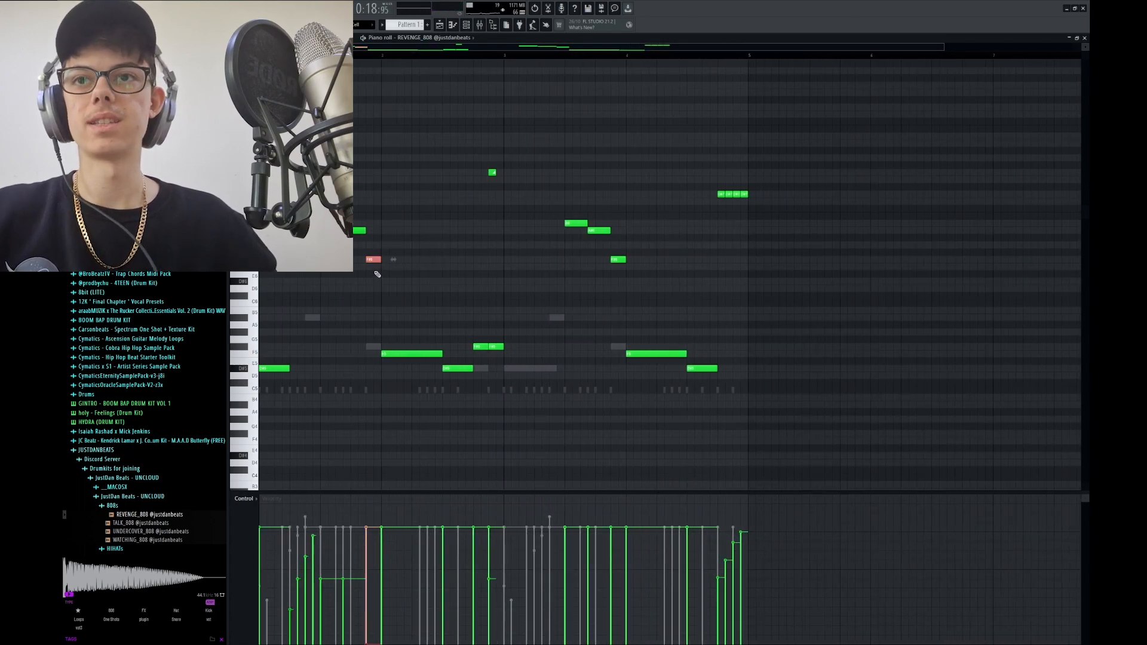